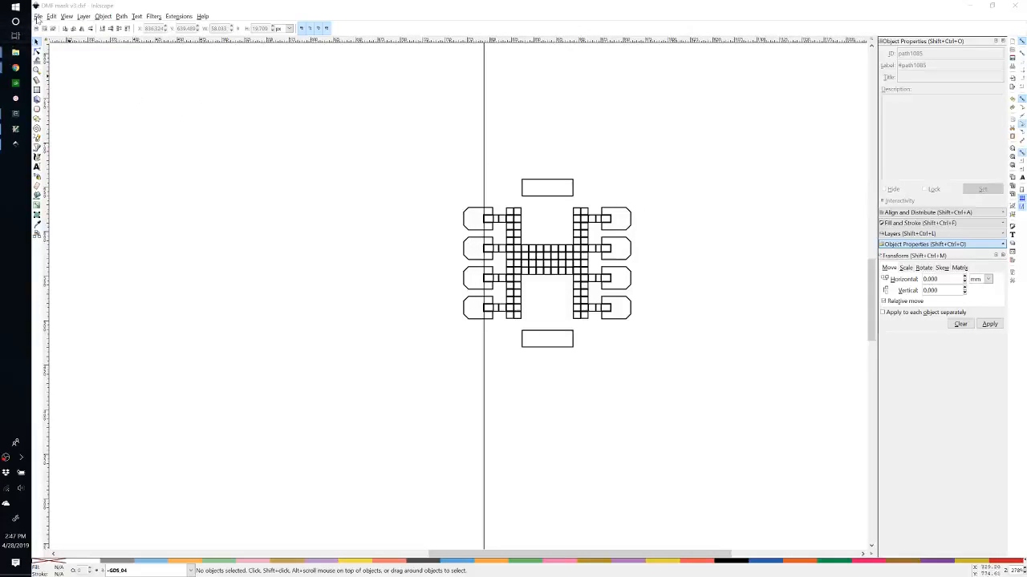
- Open DMF mask v3.dxf from Downloads, importing it with manual scaling at a factor of 1.0, and maximize its window
{"action": "left_click", "coordinate": [37, 17]}
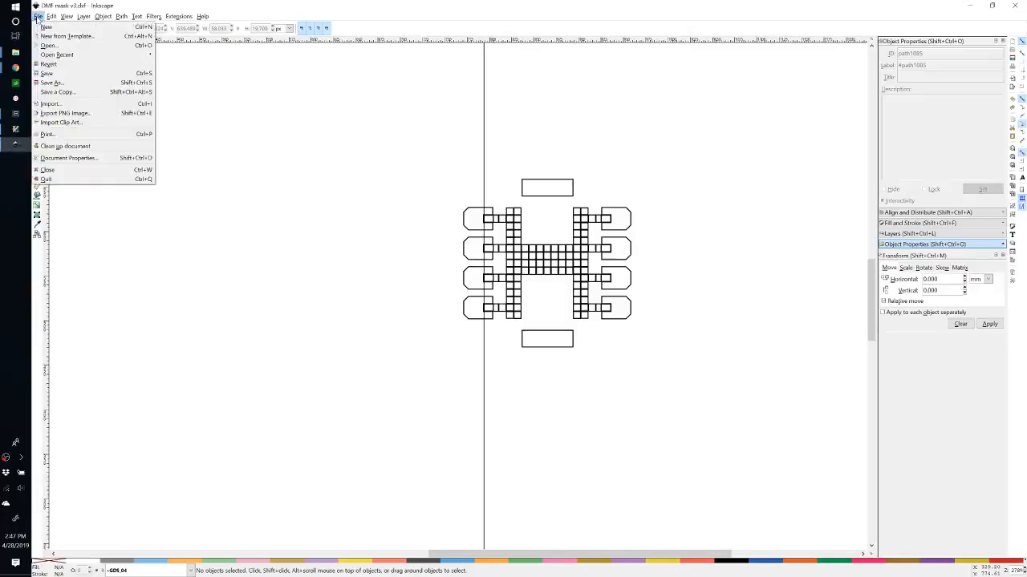
{"action": "left_click", "coordinate": [76, 47]}
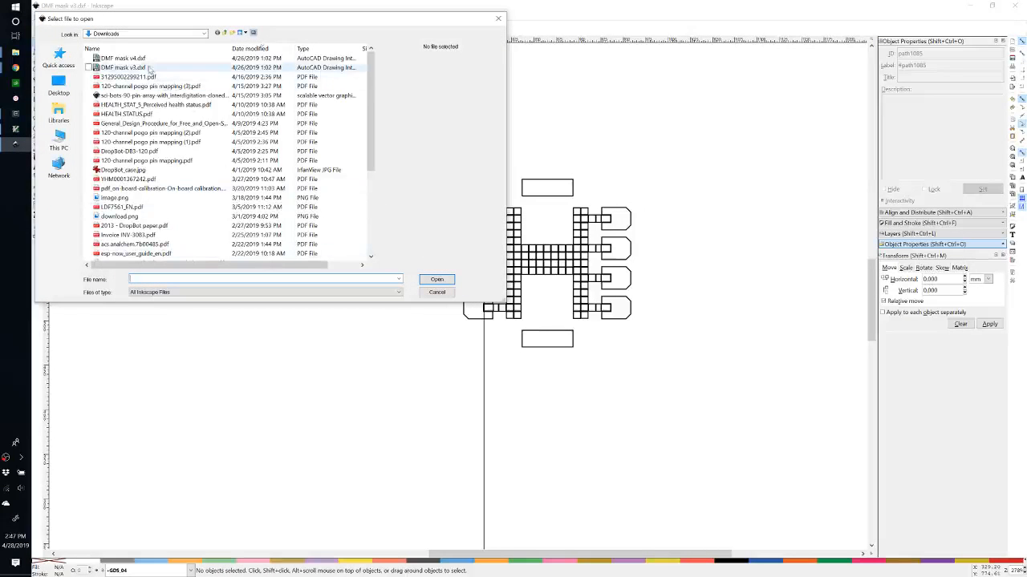
{"action": "double_click", "coordinate": [132, 67]}
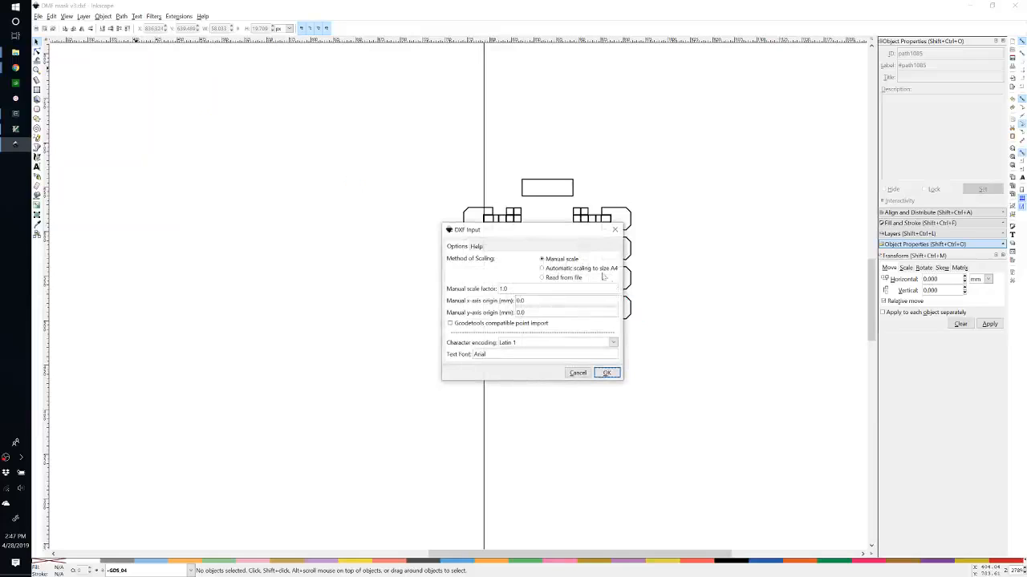
{"action": "left_click_drag", "start_coordinate": [551, 232], "coordinate": [532, 151]}
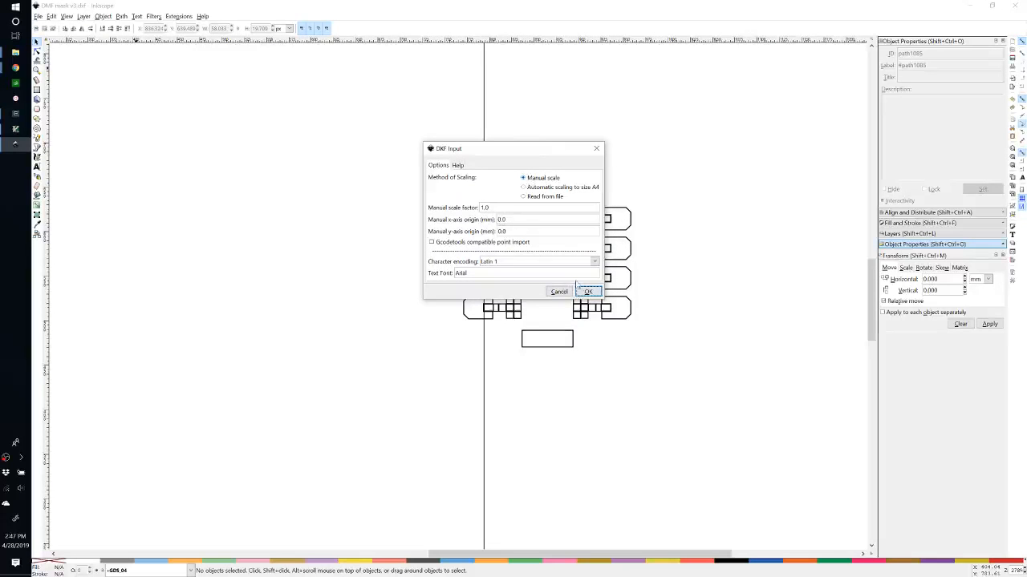
{"action": "left_click", "coordinate": [596, 296]}
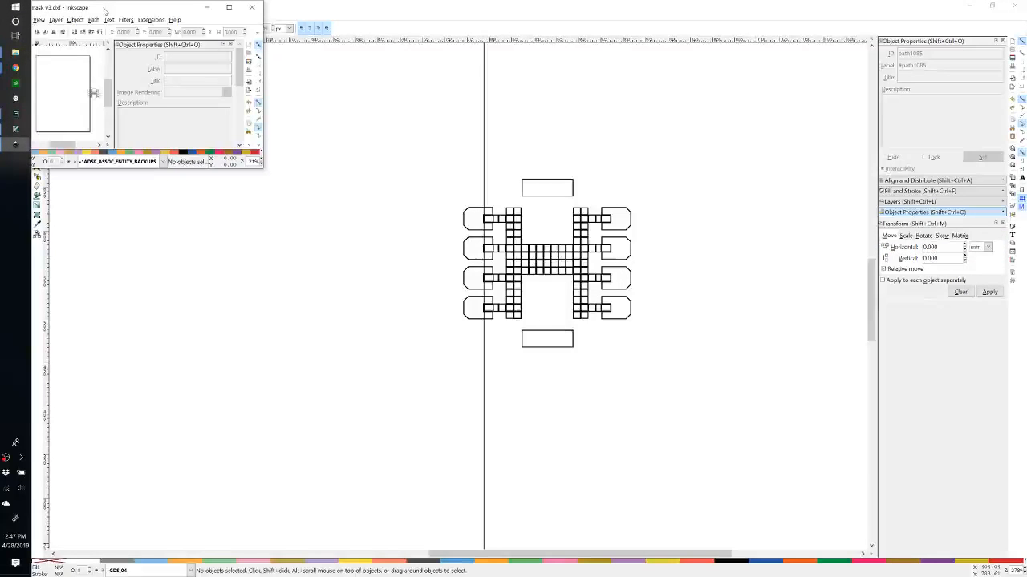
{"action": "double_click", "coordinate": [104, 11]}
{"action": "scroll", "coordinate": [479, 309], "scroll_direction": "up", "scroll_amount": 4}
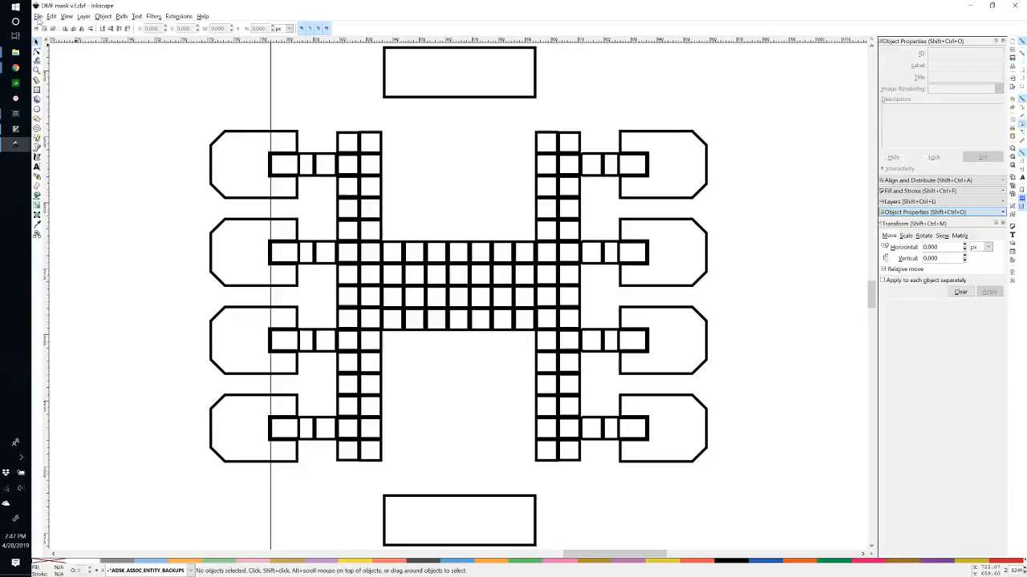
- Open the XML Editor and arrange it side by side with the drawing window
{"action": "key", "text": "ctrl+shift+x"}
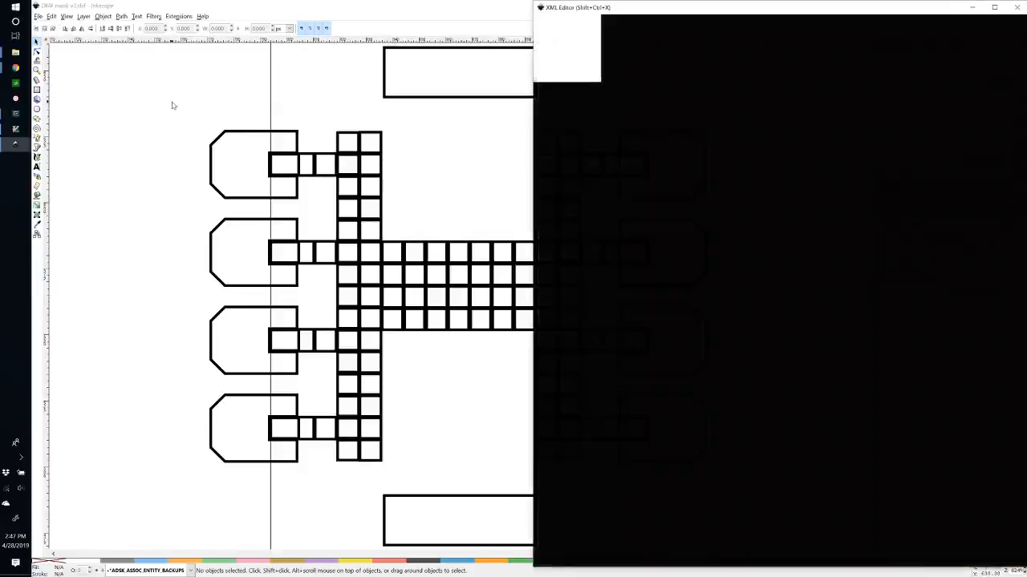
{"action": "left_click", "coordinate": [447, 98]}
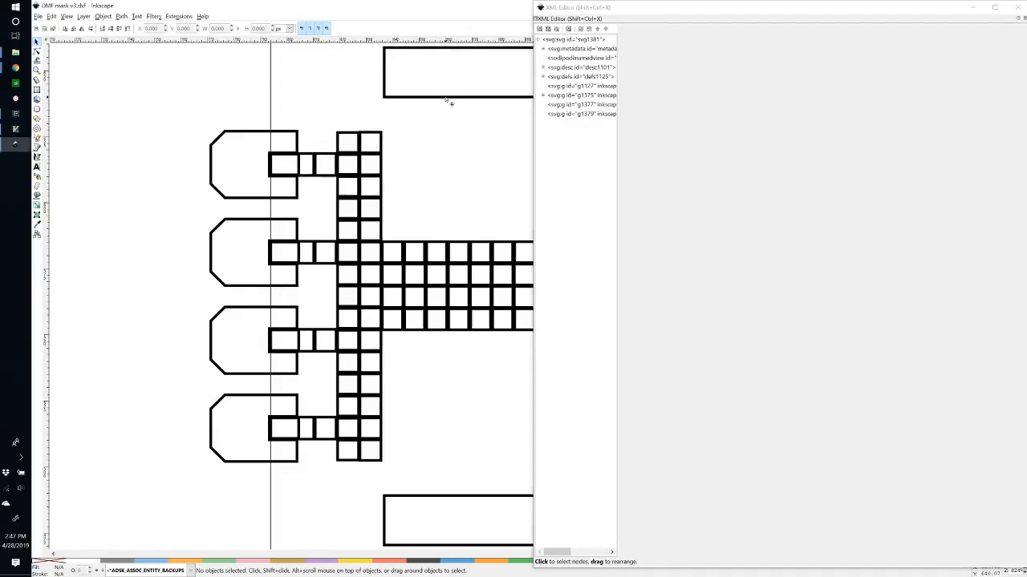
{"action": "left_click", "coordinate": [460, 155]}
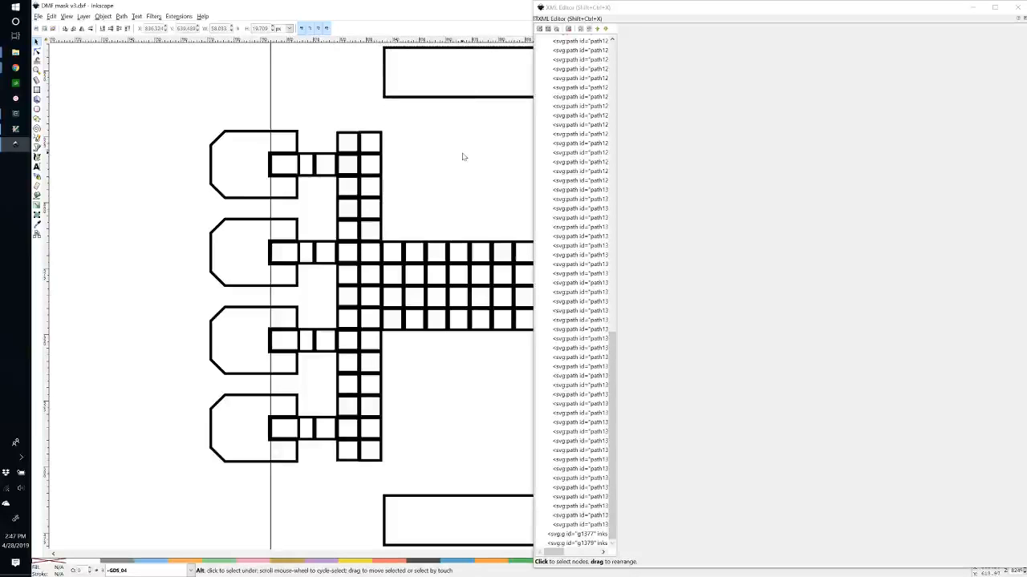
{"action": "key", "text": "super+Left"}
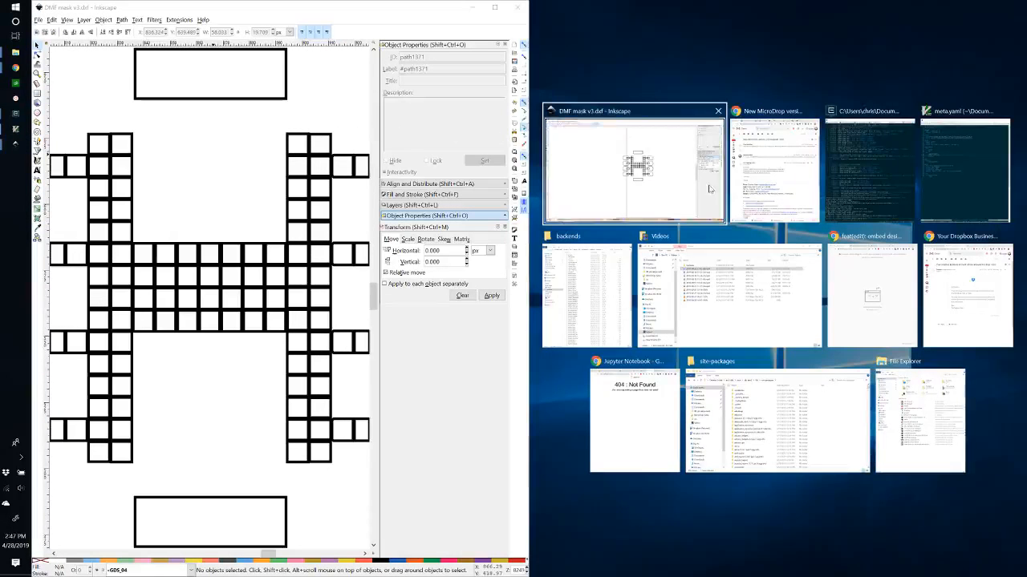
{"action": "left_click", "coordinate": [459, 154]}
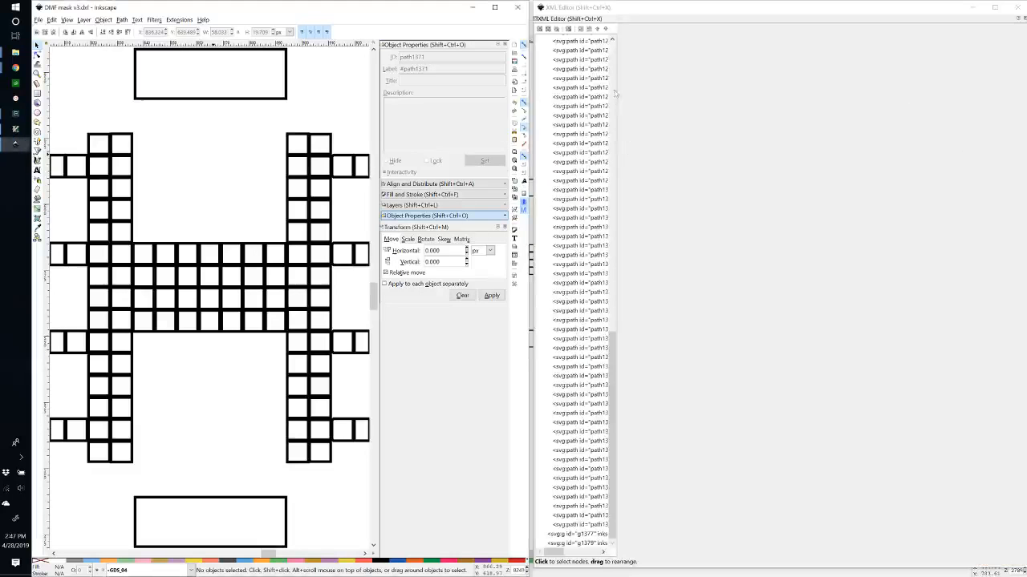
- Select the upper rectangle and inspect its d attribute in the XML Editor, widening the node tree to read it
{"action": "left_click", "coordinate": [214, 98]}
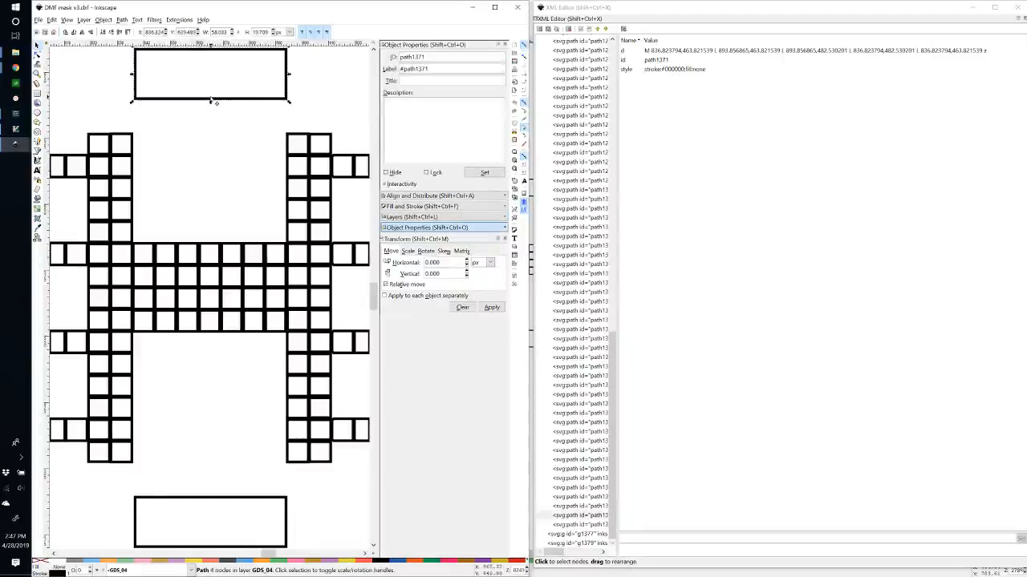
{"action": "left_click_drag", "start_coordinate": [616, 133], "coordinate": [658, 136]}
{"action": "left_click", "coordinate": [707, 52]}
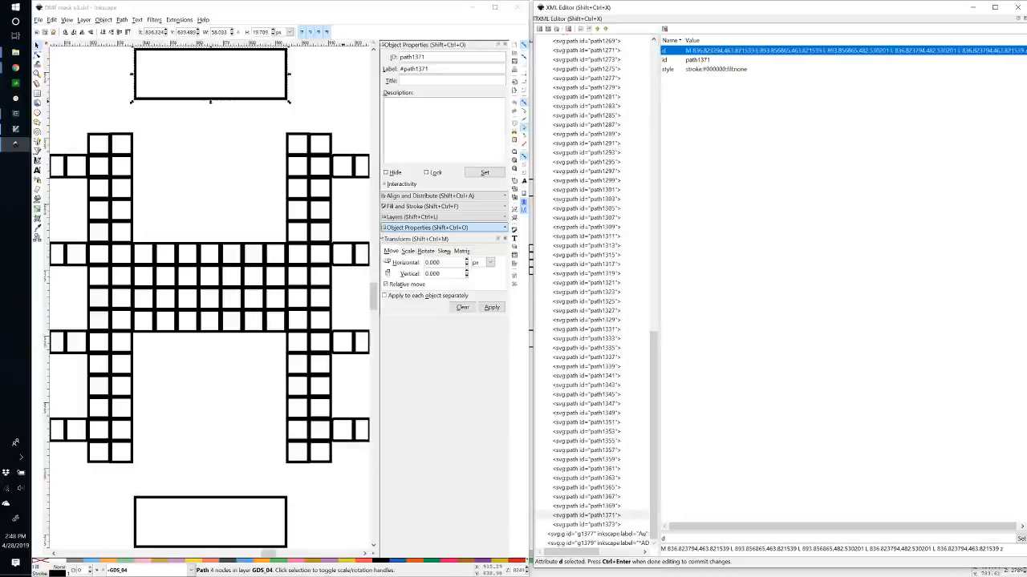
{"action": "double_click", "coordinate": [664, 548]}
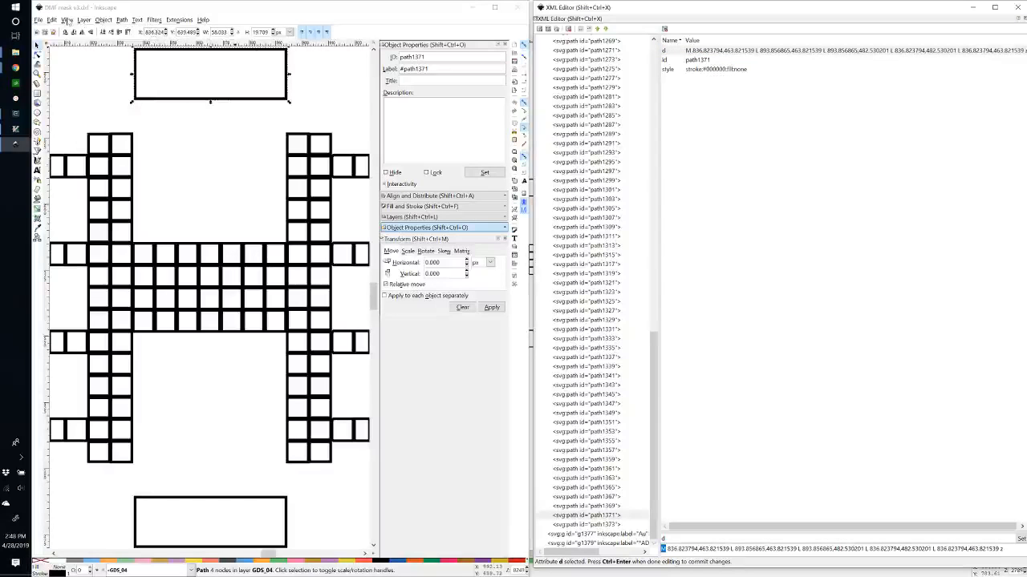
{"action": "left_click", "coordinate": [38, 19]}
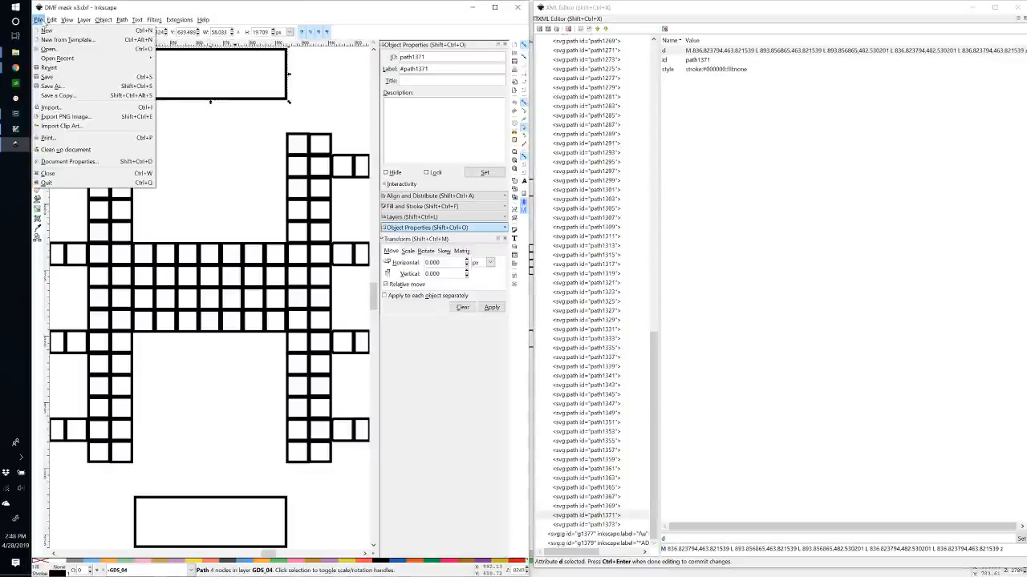
{"action": "left_click", "coordinate": [91, 164]}
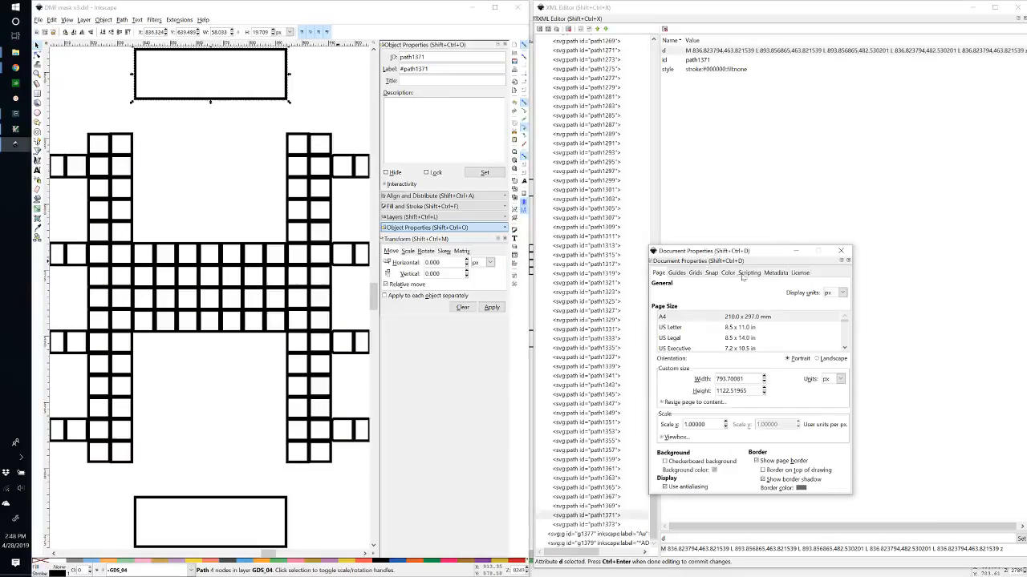
{"action": "left_click", "coordinate": [841, 250]}
- Review the SVG output preferences for the path string format and repeated path commands
{"action": "left_click", "coordinate": [51, 19]}
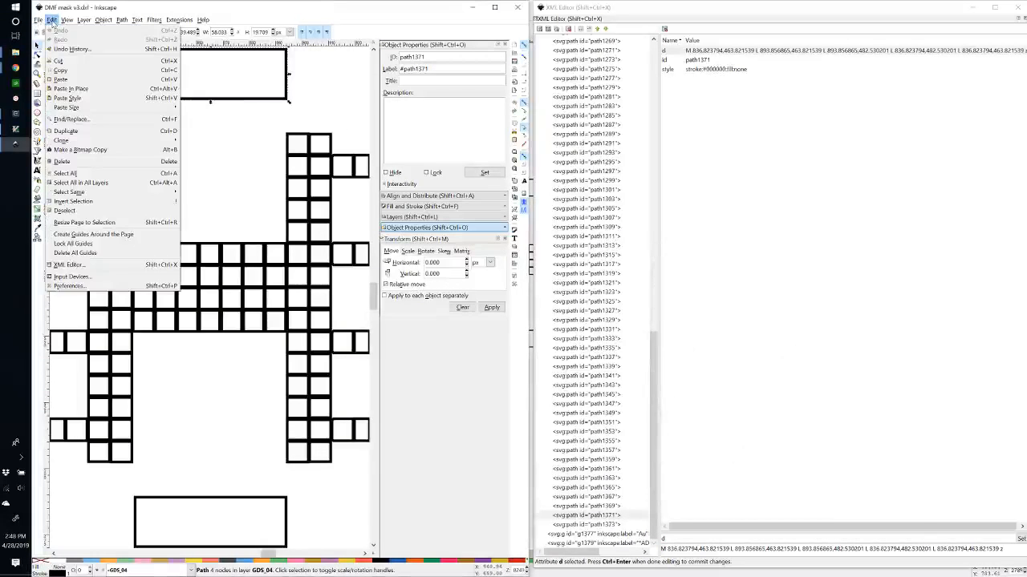
{"action": "left_click", "coordinate": [69, 285]}
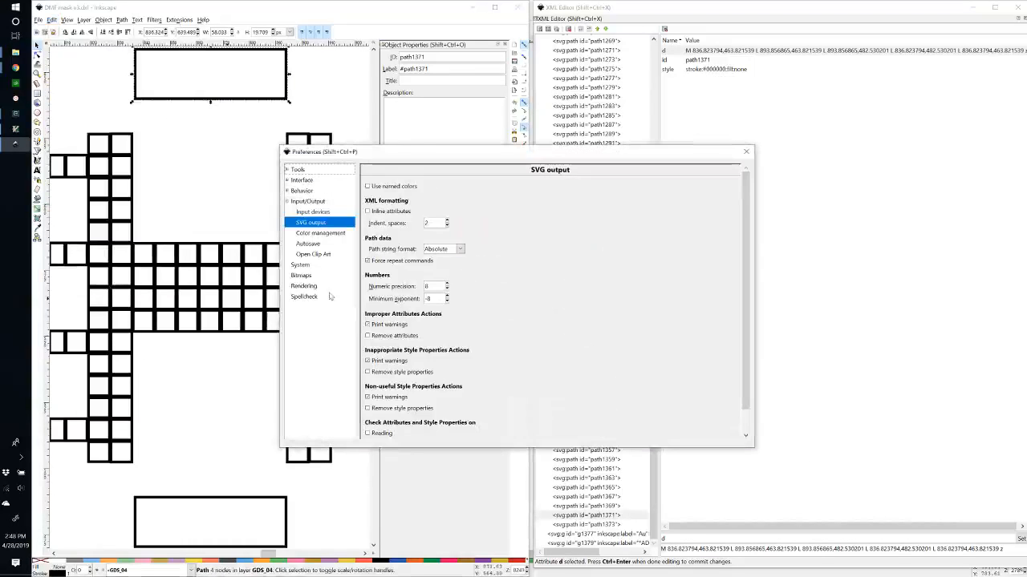
{"action": "left_click", "coordinate": [308, 201]}
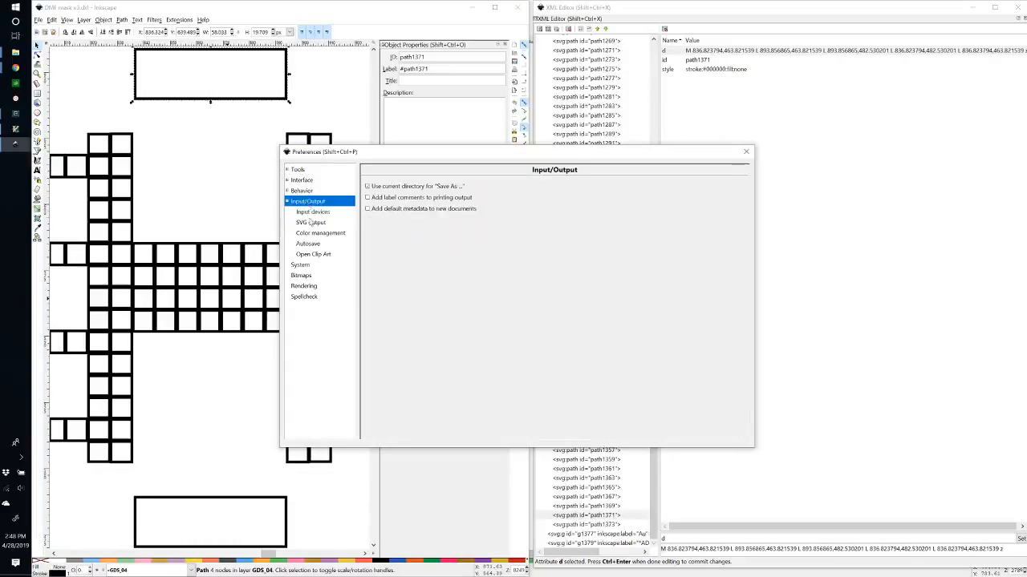
{"action": "left_click", "coordinate": [312, 223]}
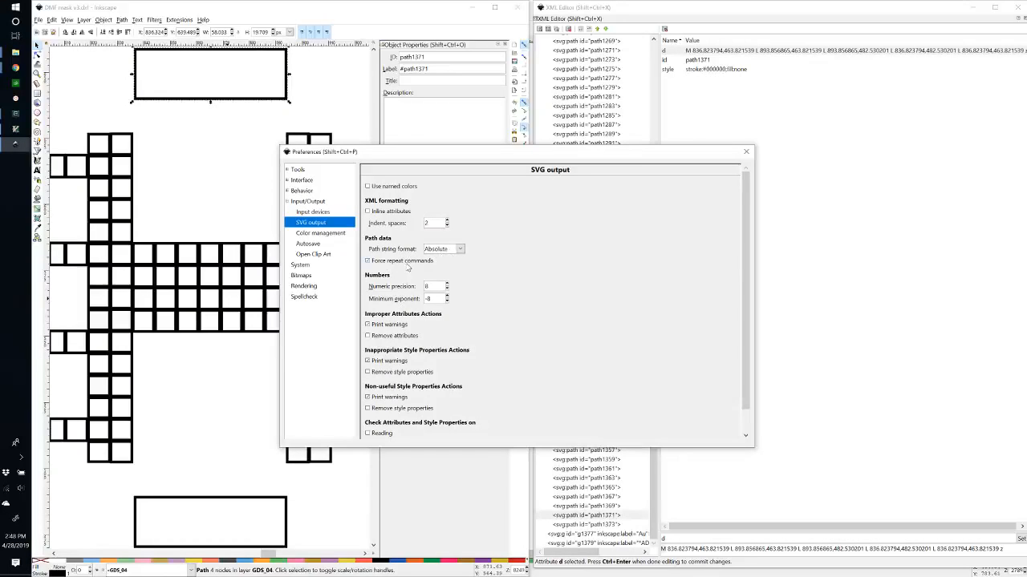
{"action": "left_click", "coordinate": [746, 151]}
- Show the layer list and cut all the paths from the GDS_04 layer
{"action": "left_click", "coordinate": [323, 105]}
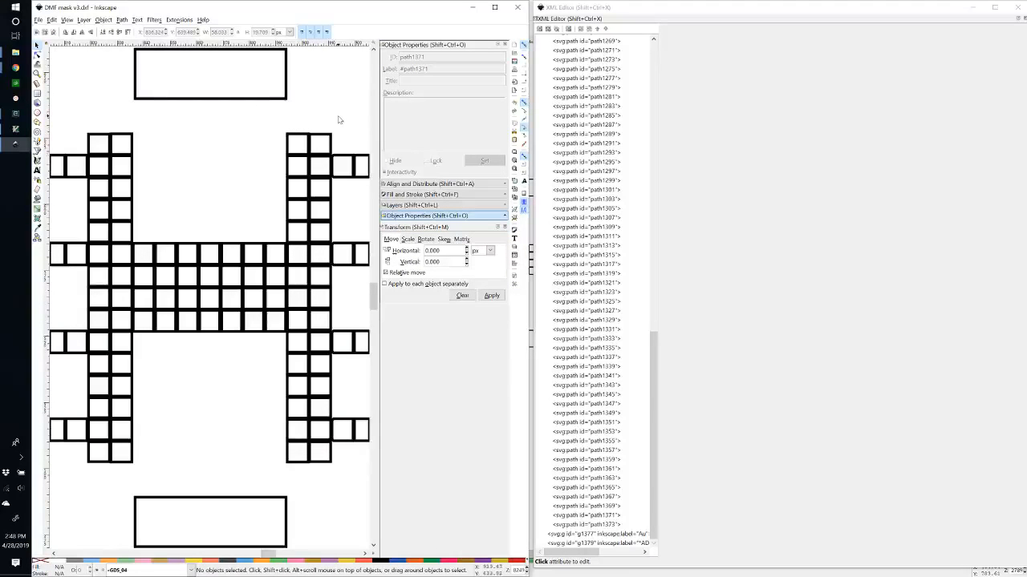
{"action": "left_click", "coordinate": [411, 205]}
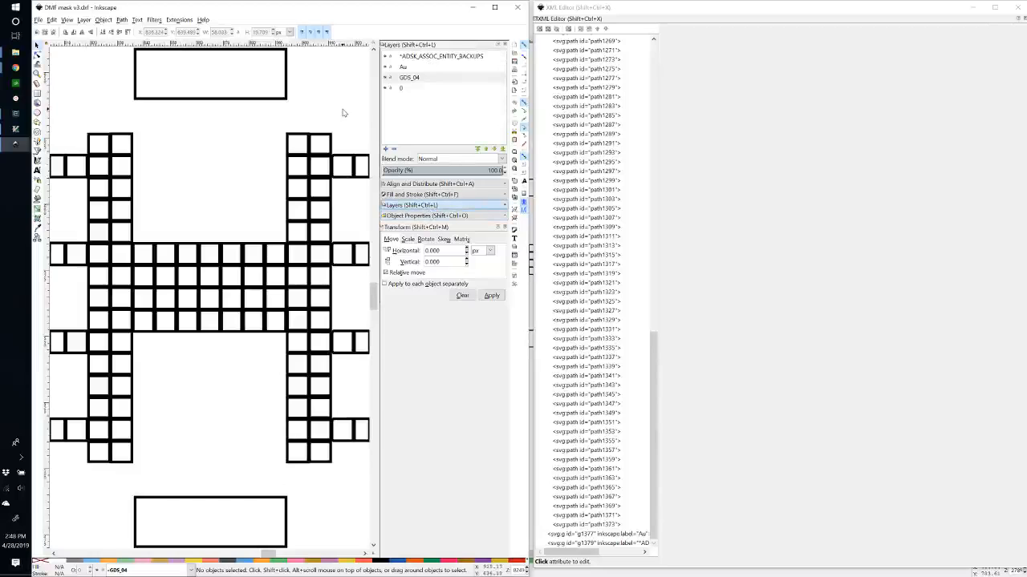
{"action": "key", "text": "ctrl+a"}
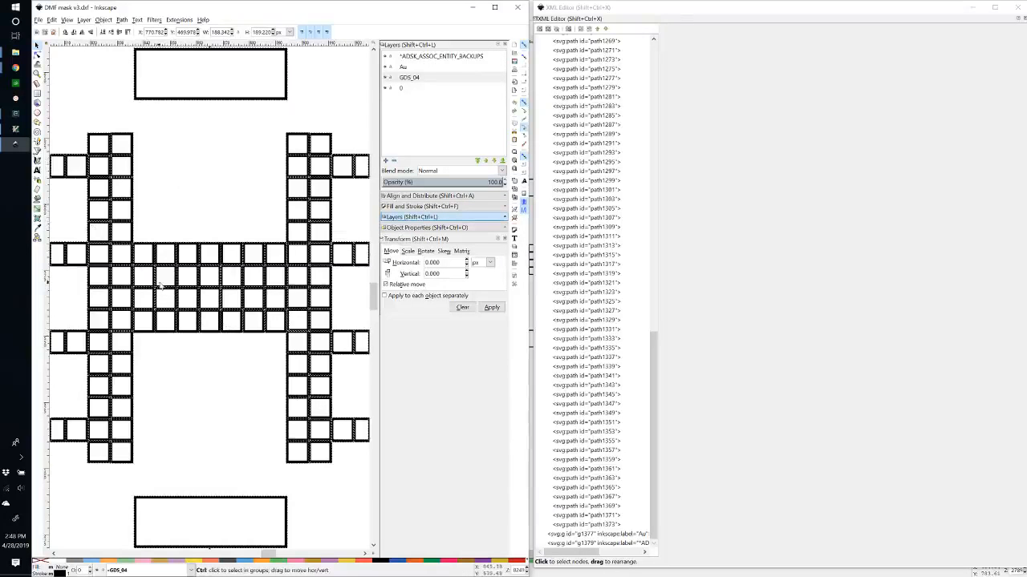
{"action": "key", "text": "Delete"}
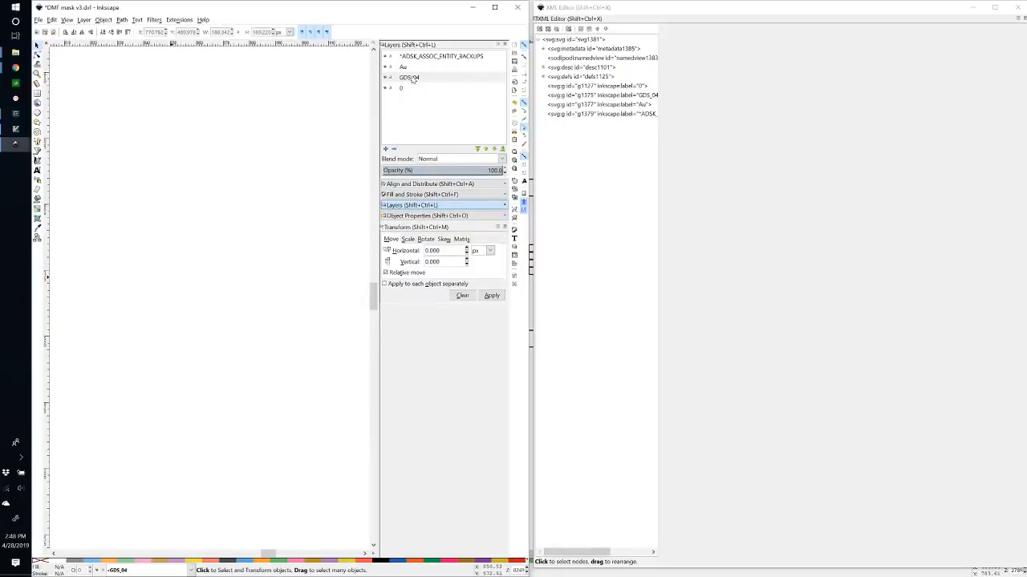
- Add a new layer named Device above the current layer
{"action": "left_click", "coordinate": [385, 149]}
{"action": "type", "text": "Device"}
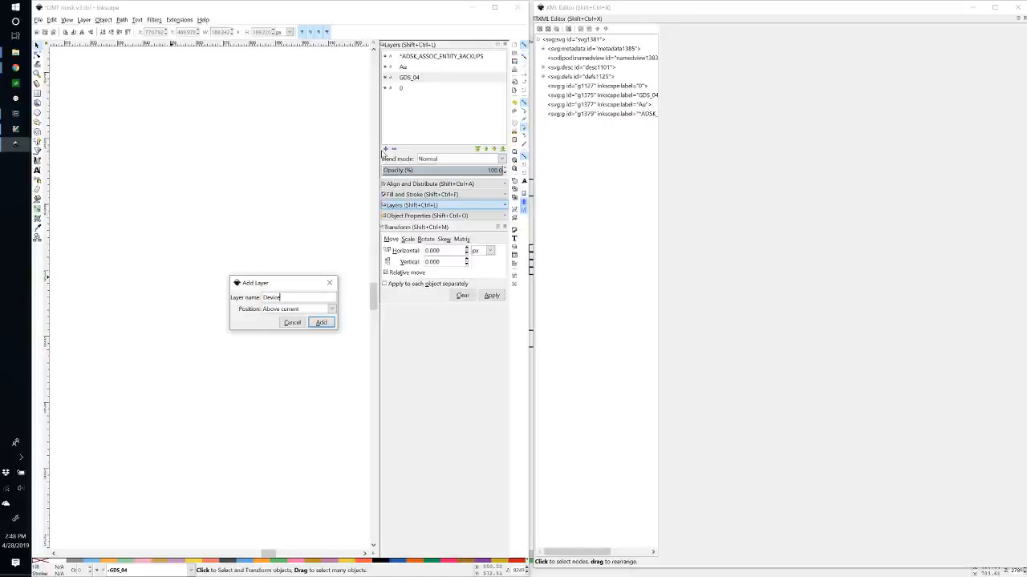
{"action": "key", "text": "Return"}
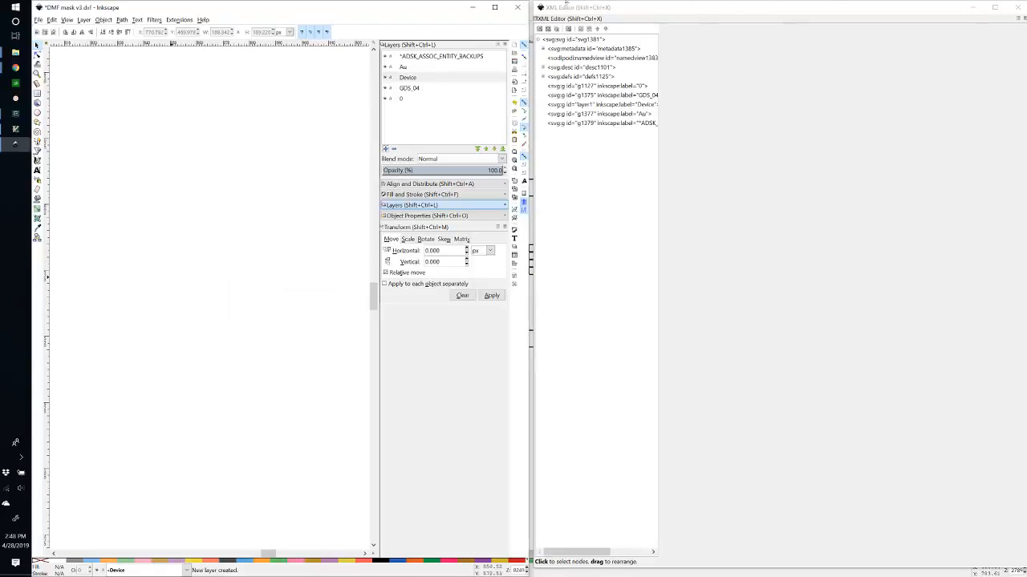
- Paste the cut paths in place on the Device layer, and check the upper rectangle's path data
{"action": "left_click", "coordinate": [435, 78]}
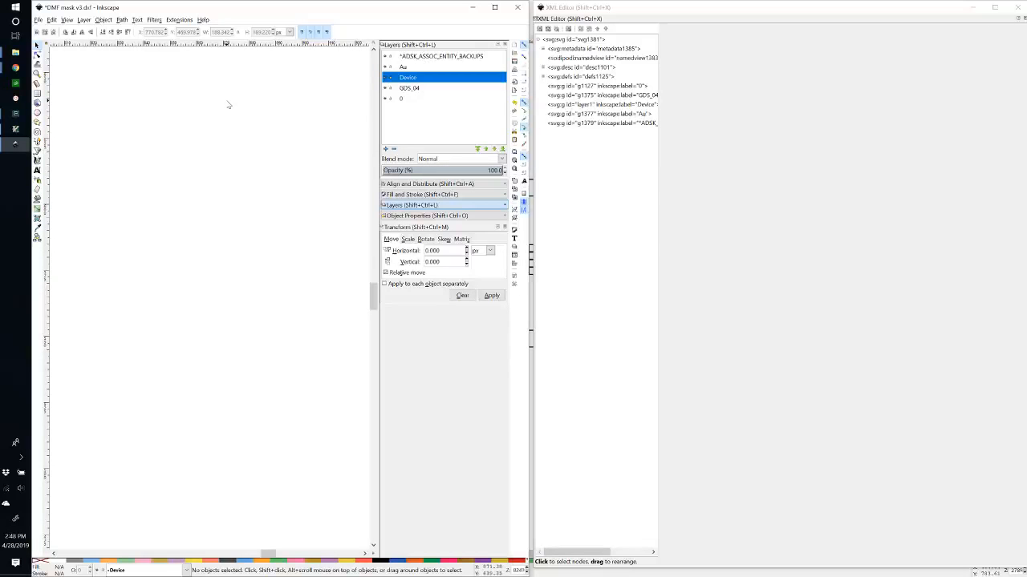
{"action": "key", "text": "ctrl+alt+v"}
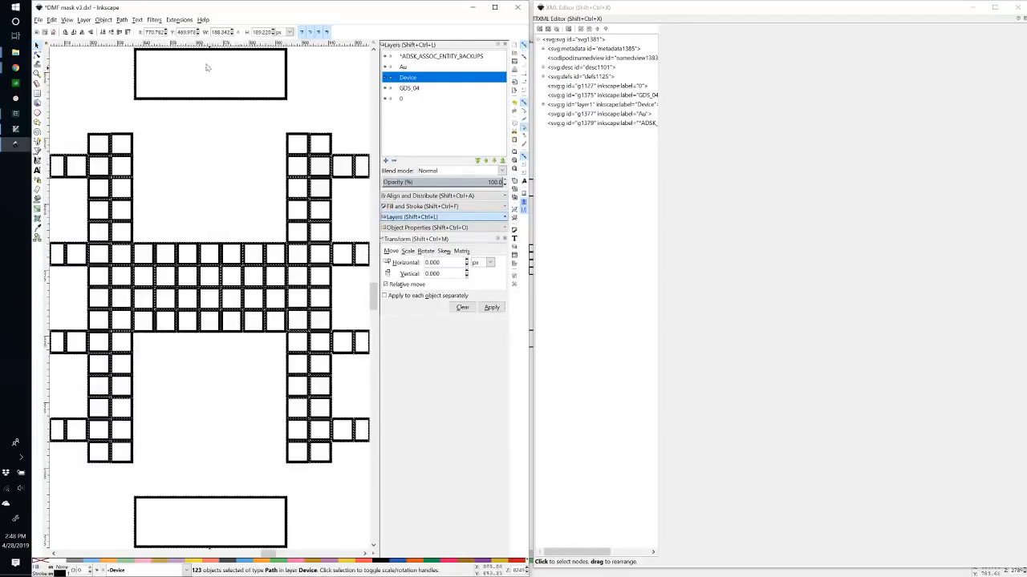
{"action": "left_click", "coordinate": [224, 189]}
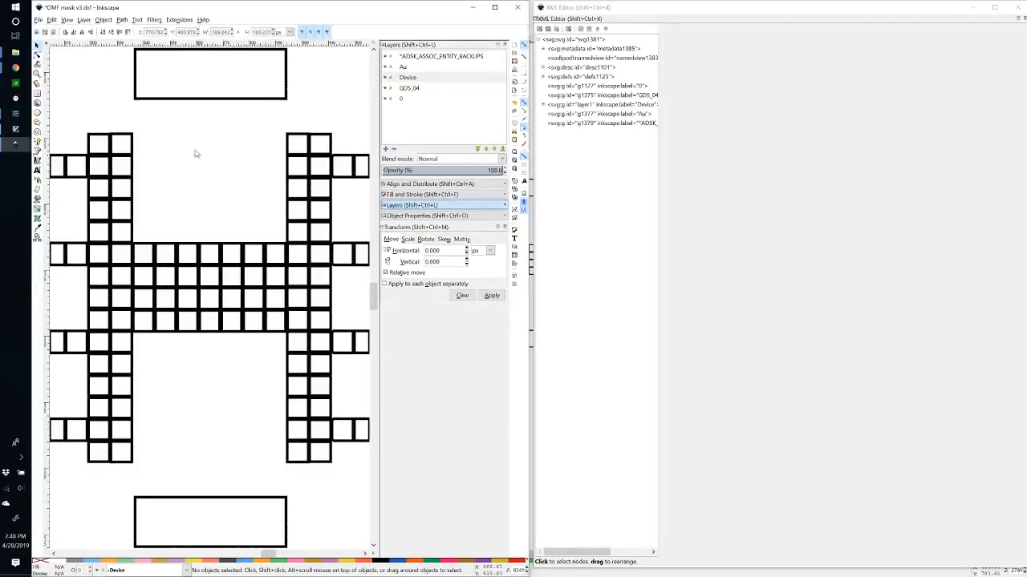
{"action": "left_click", "coordinate": [199, 105]}
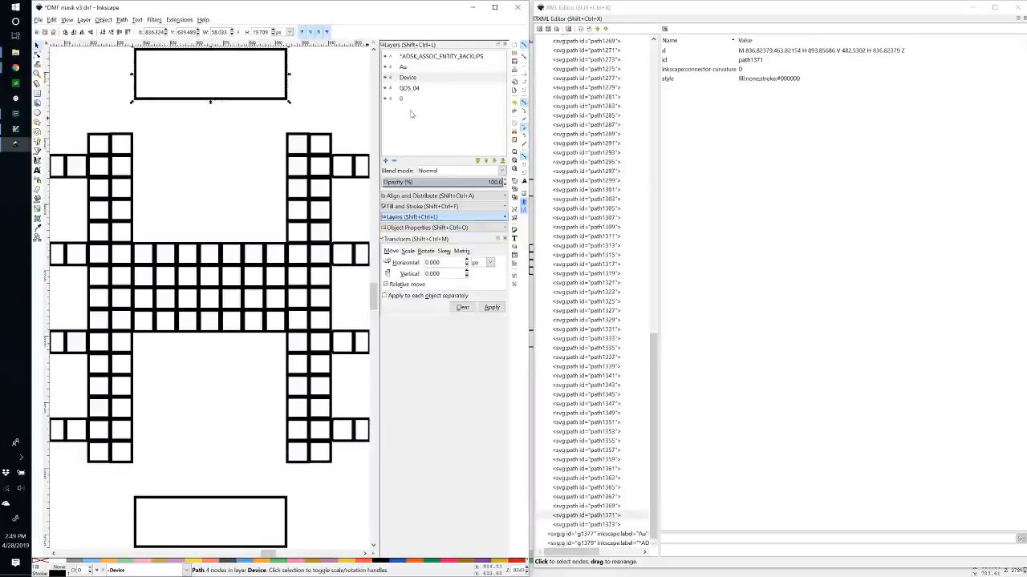
- Delete the *ADSK_ASSOC_ENTITY_BACKUPS, Au, GDS_04 and 0 layers
{"action": "left_click", "coordinate": [429, 59]}
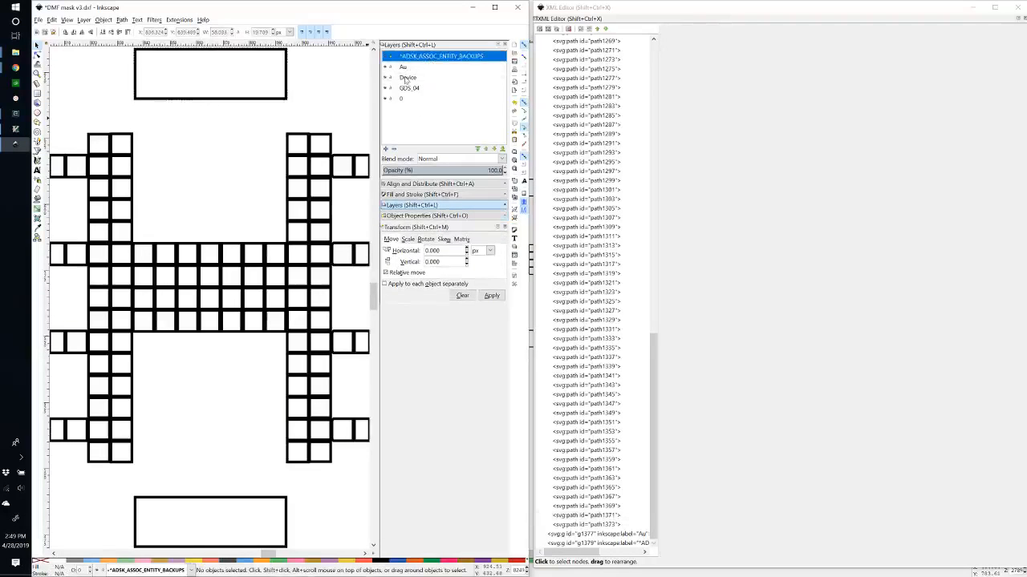
{"action": "left_click", "coordinate": [406, 77]}
{"action": "left_click", "coordinate": [412, 66]}
{"action": "left_click", "coordinate": [418, 59]}
{"action": "left_click", "coordinate": [393, 150]}
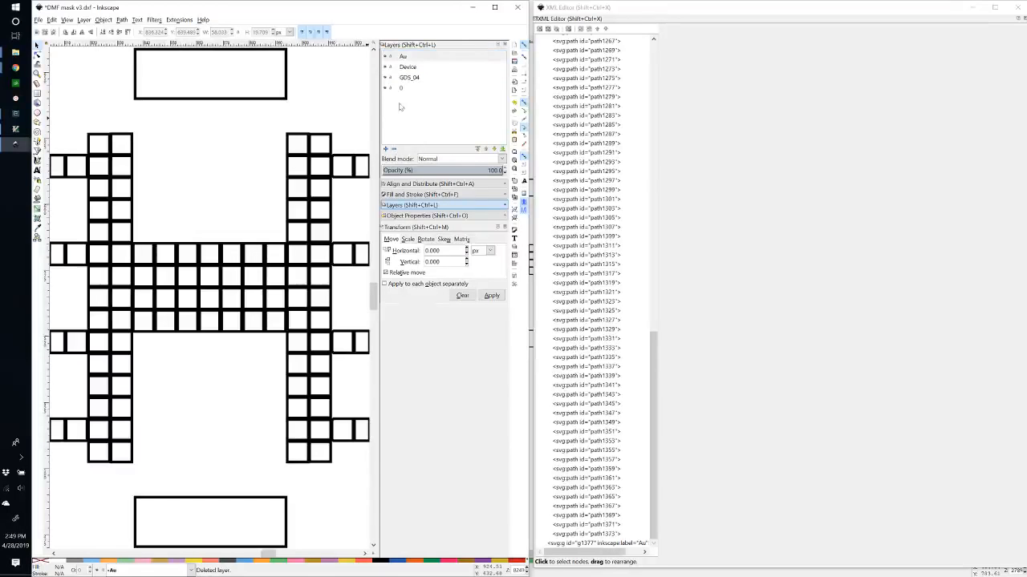
{"action": "left_click", "coordinate": [394, 150]}
{"action": "left_click", "coordinate": [408, 67]}
{"action": "left_click", "coordinate": [393, 150]}
{"action": "left_click", "coordinate": [406, 70]}
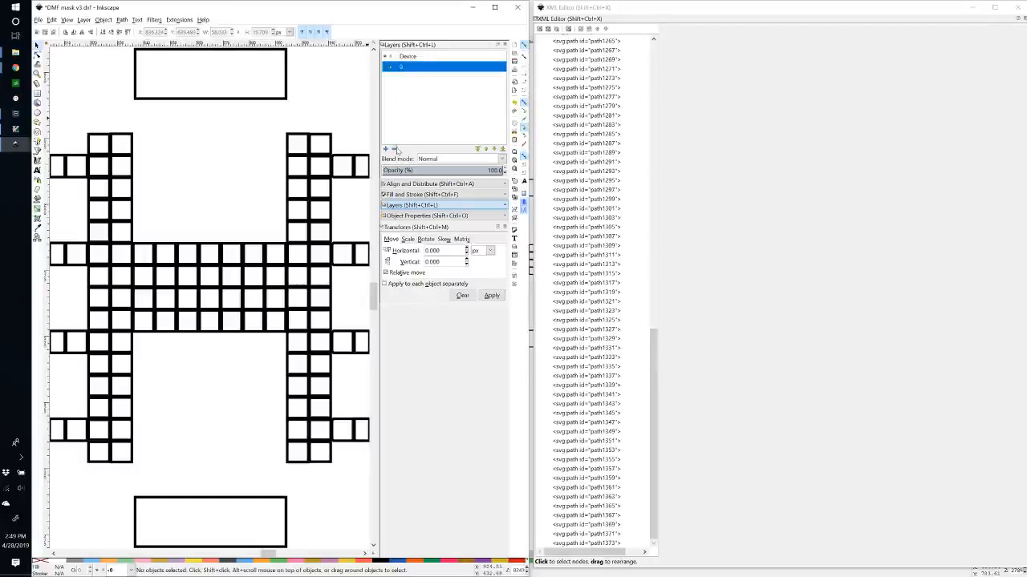
{"action": "left_click", "coordinate": [394, 150]}
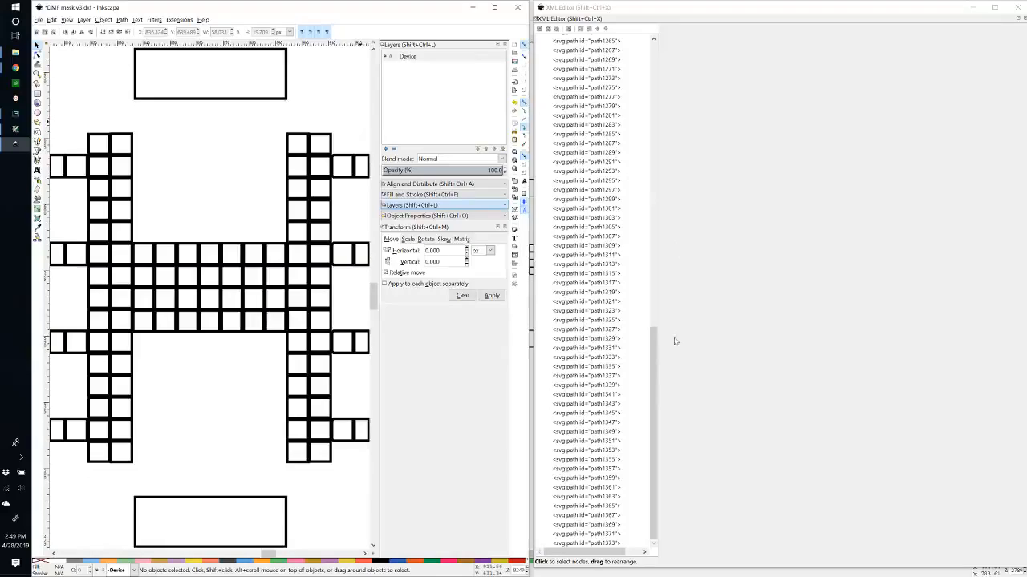
- Examine the Device layer node and the attributes of several of its electrode paths in the XML tree
{"action": "left_click_drag", "start_coordinate": [656, 360], "coordinate": [657, 72]}
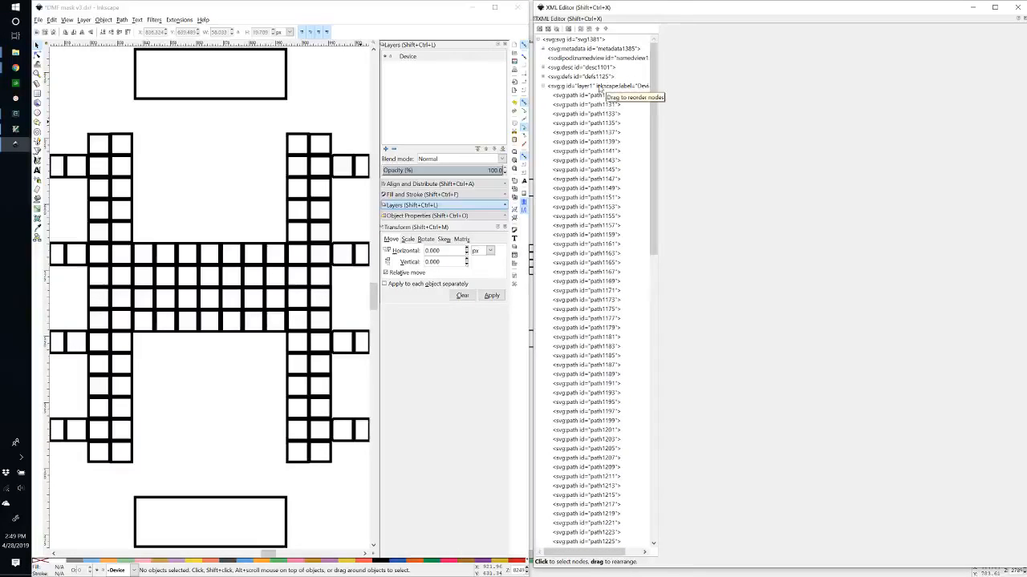
{"action": "left_click", "coordinate": [598, 87]}
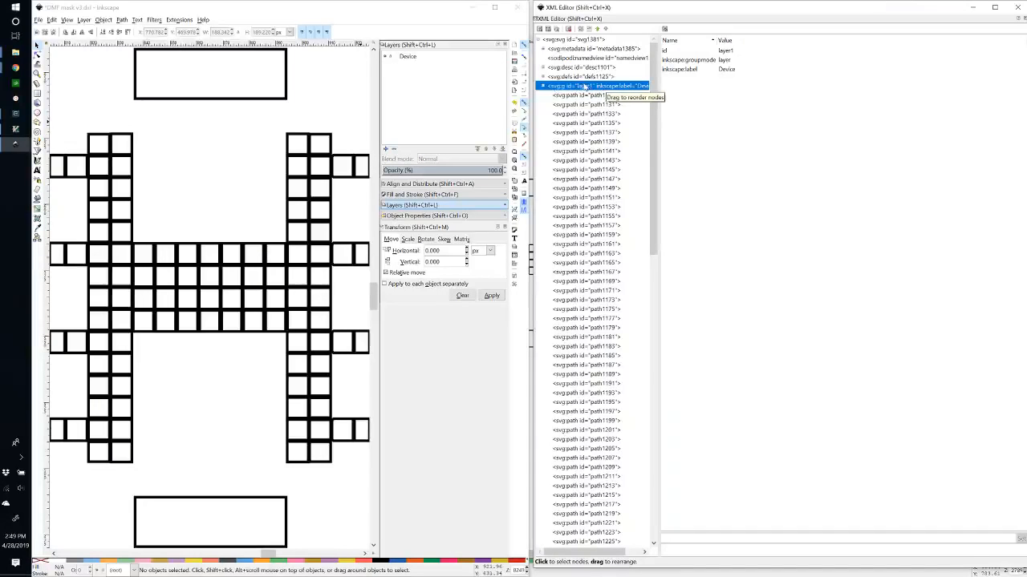
{"action": "left_click_drag", "start_coordinate": [657, 79], "coordinate": [690, 80]}
{"action": "left_click", "coordinate": [439, 59]}
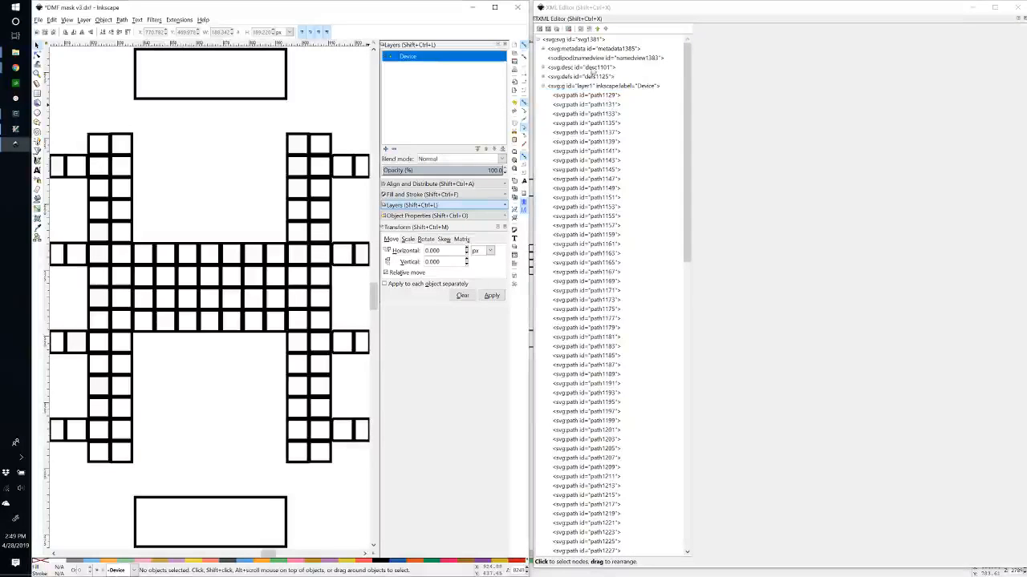
{"action": "left_click", "coordinate": [607, 85]}
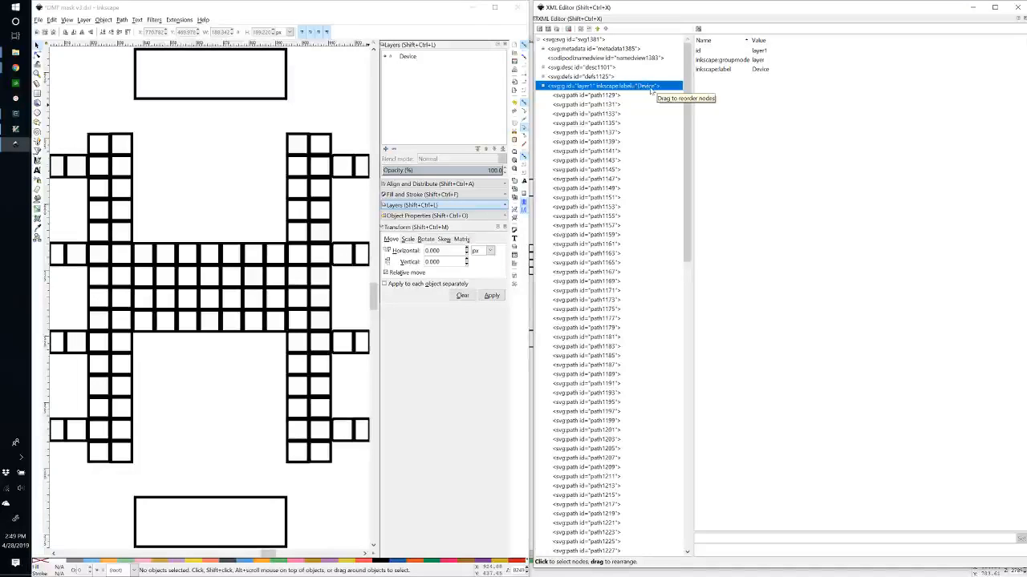
{"action": "left_click", "coordinate": [604, 95]}
{"action": "left_click", "coordinate": [571, 151]}
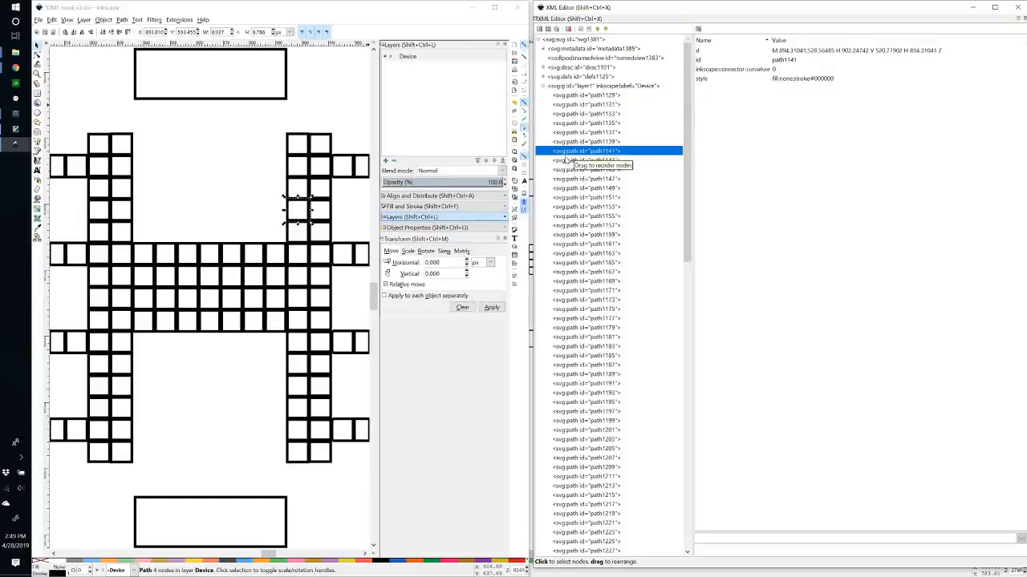
{"action": "left_click", "coordinate": [267, 251]}
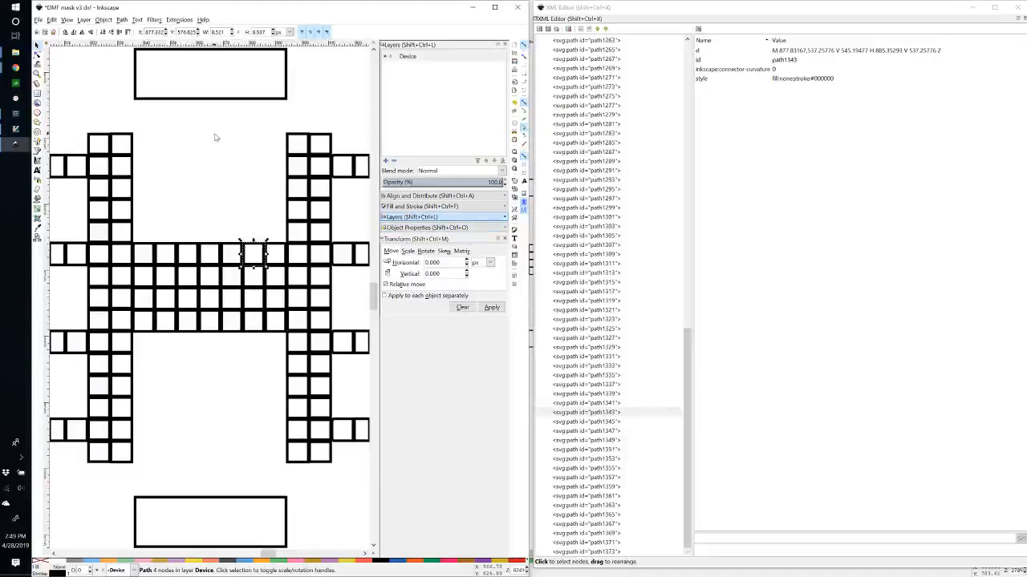
- Select all electrode paths and resize the page to fit them with zero margins
{"action": "scroll", "coordinate": [214, 143], "scroll_direction": "down", "scroll_amount": 2}
{"action": "key", "text": "ctrl+a"}
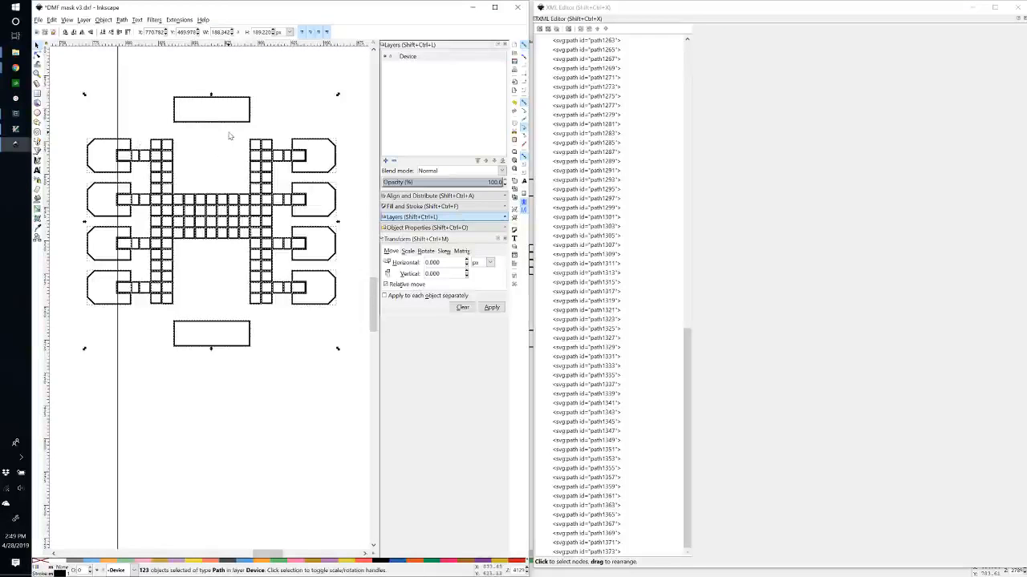
{"action": "key", "text": "ctrl+shift+d"}
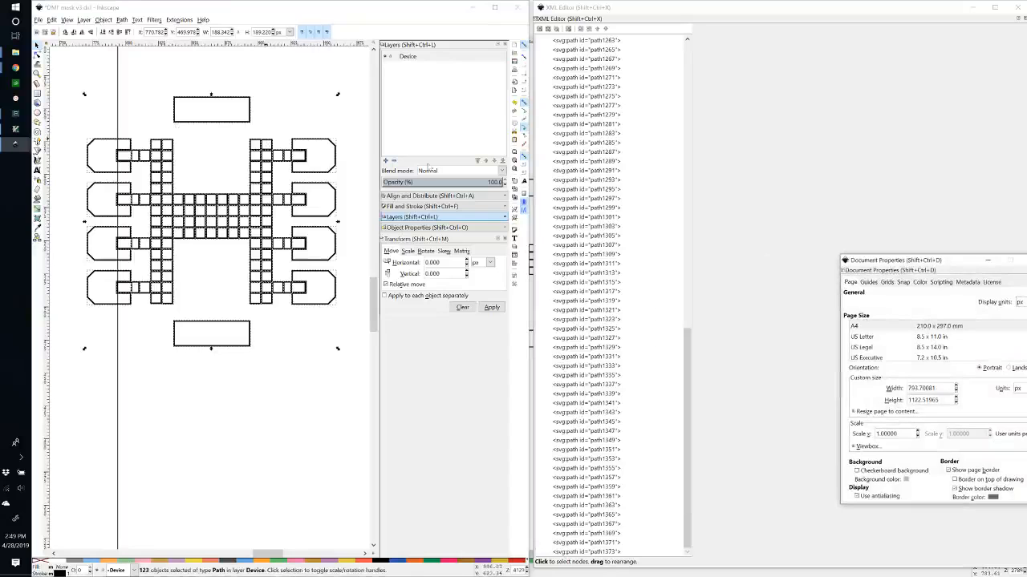
{"action": "left_click_drag", "start_coordinate": [959, 263], "coordinate": [359, 90]}
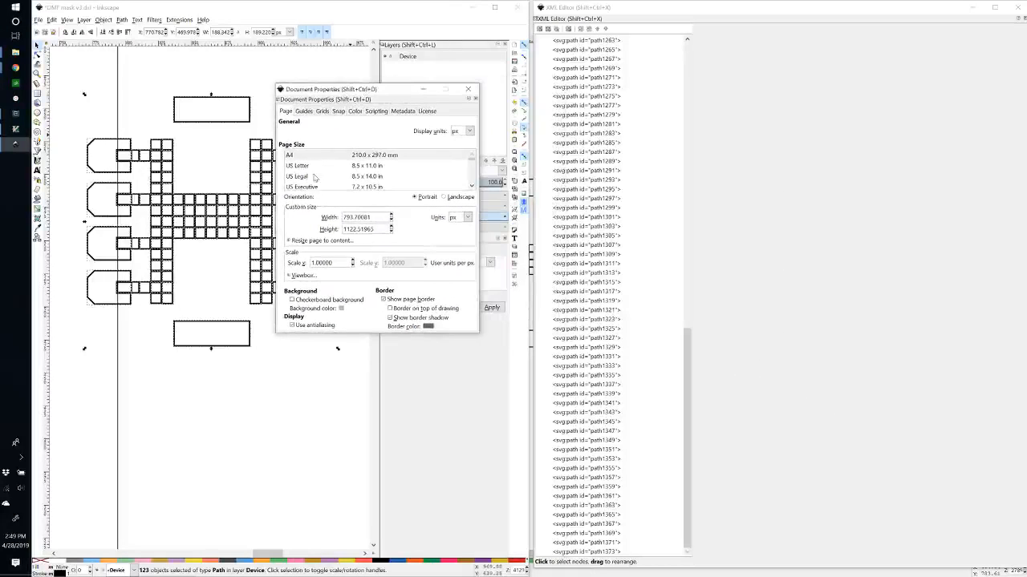
{"action": "left_click", "coordinate": [315, 241]}
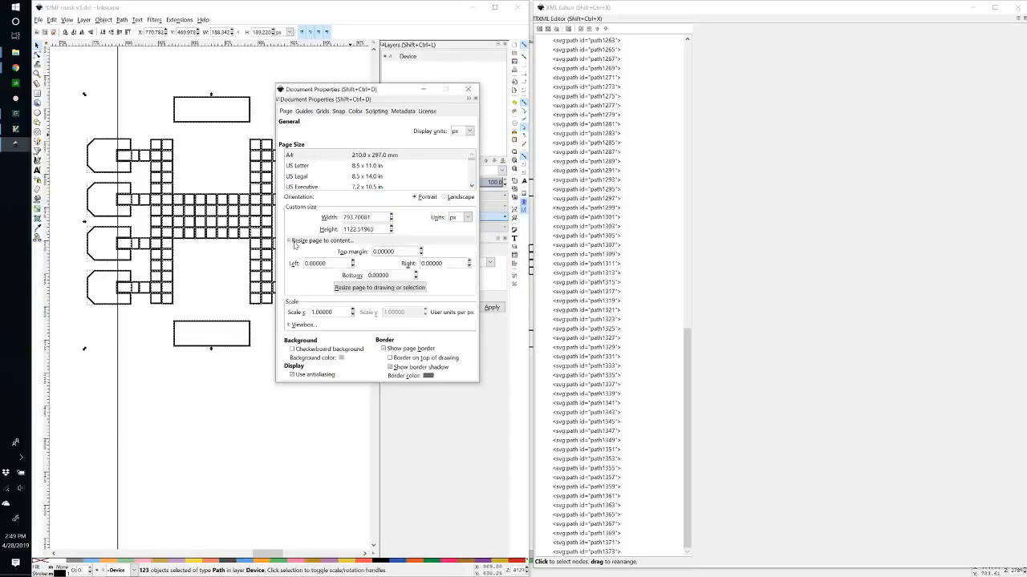
{"action": "left_click", "coordinate": [367, 290]}
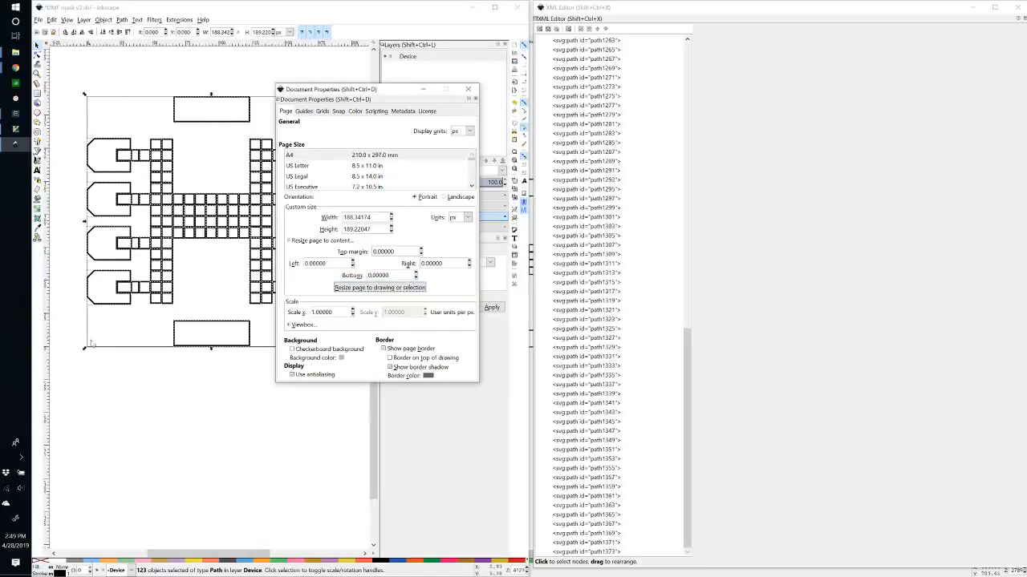
{"action": "left_click", "coordinate": [468, 88]}
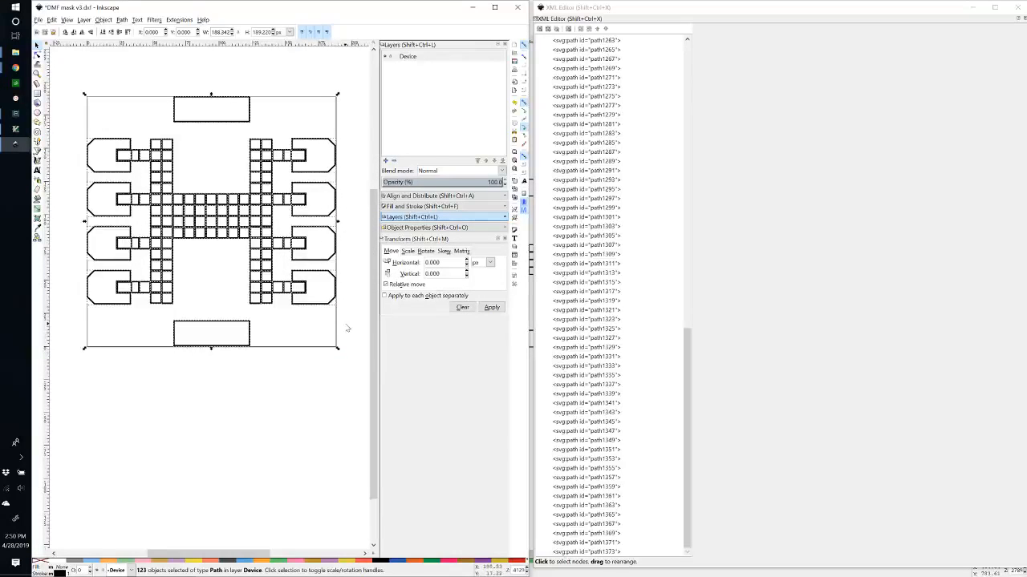
{"action": "left_click", "coordinate": [347, 328]}
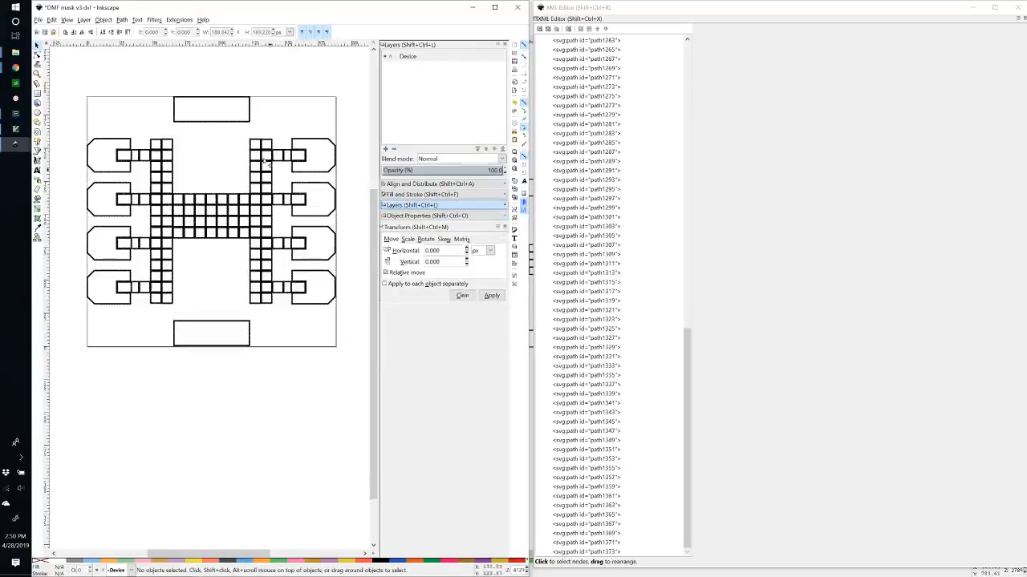
- Cut the large rectangles above and below the electrode array out of the Device layer
{"action": "left_click", "coordinate": [225, 128]}
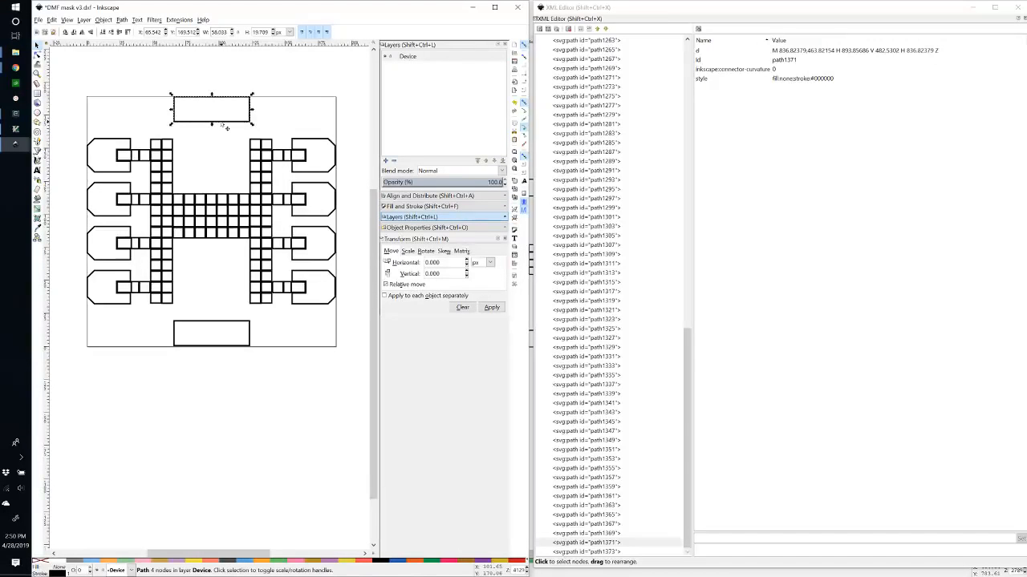
{"action": "left_click", "coordinate": [240, 322]}
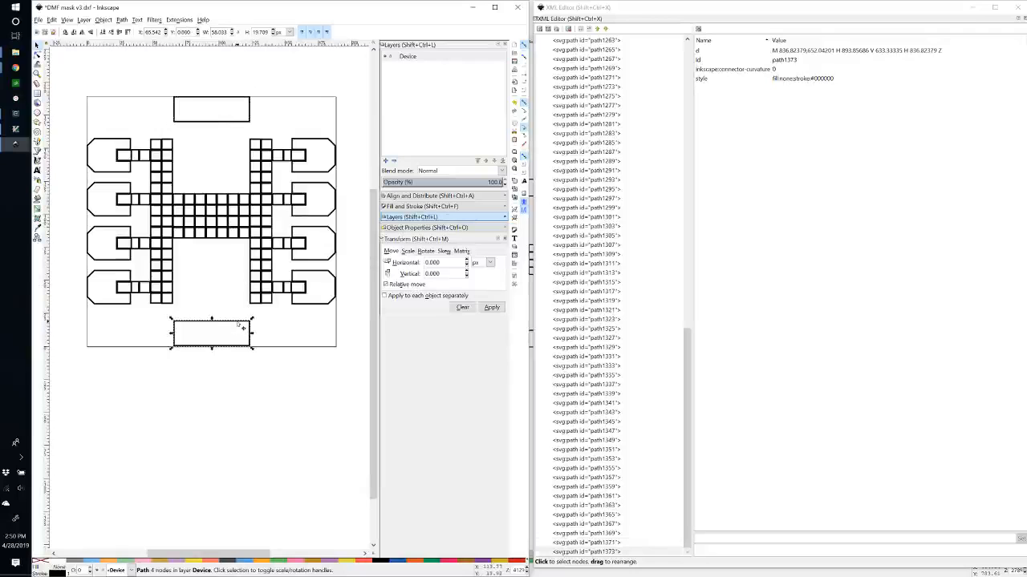
{"action": "left_click", "coordinate": [241, 124]}
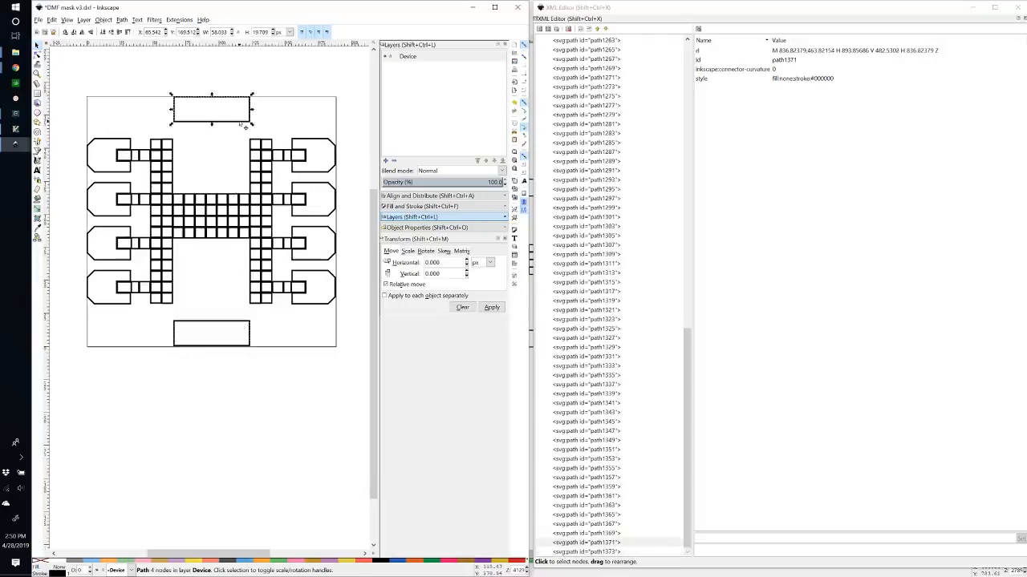
{"action": "left_click", "coordinate": [230, 322], "text": "shift"}
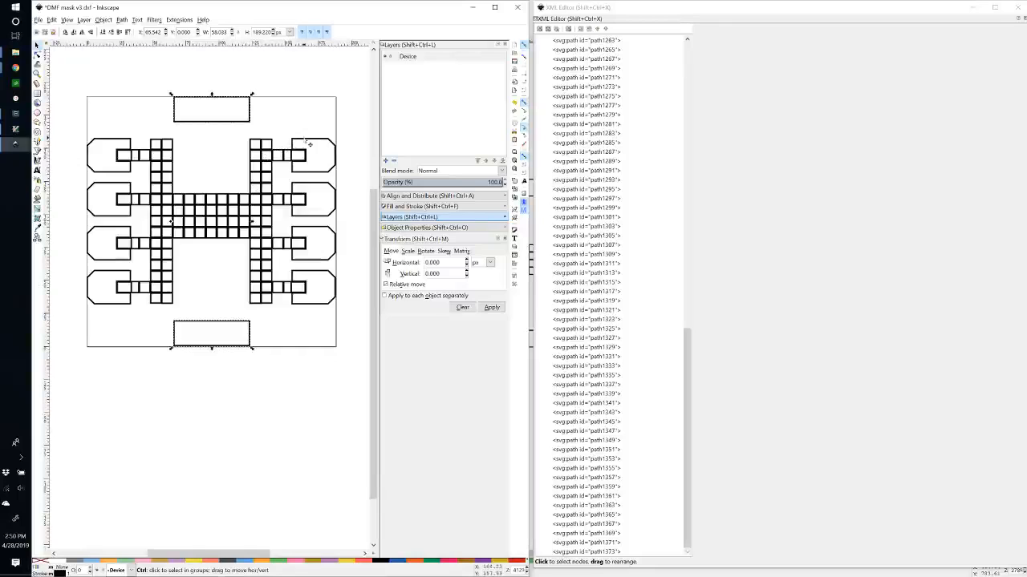
{"action": "key", "text": "Delete"}
- Add a new layer named "Reference electrodes" and lower it beneath the Device layer
{"action": "left_click", "coordinate": [386, 149]}
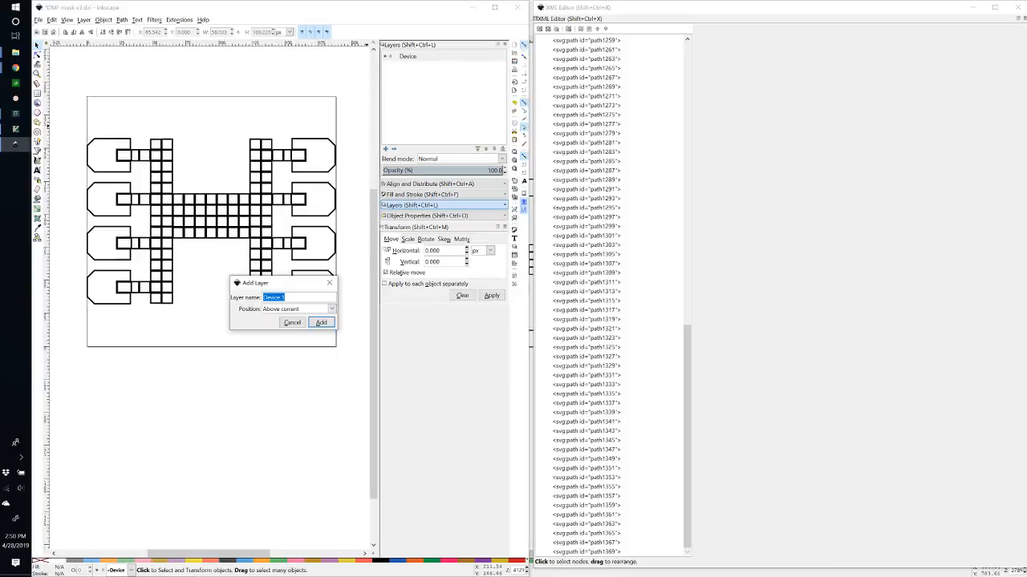
{"action": "type", "text": "Referenc"}
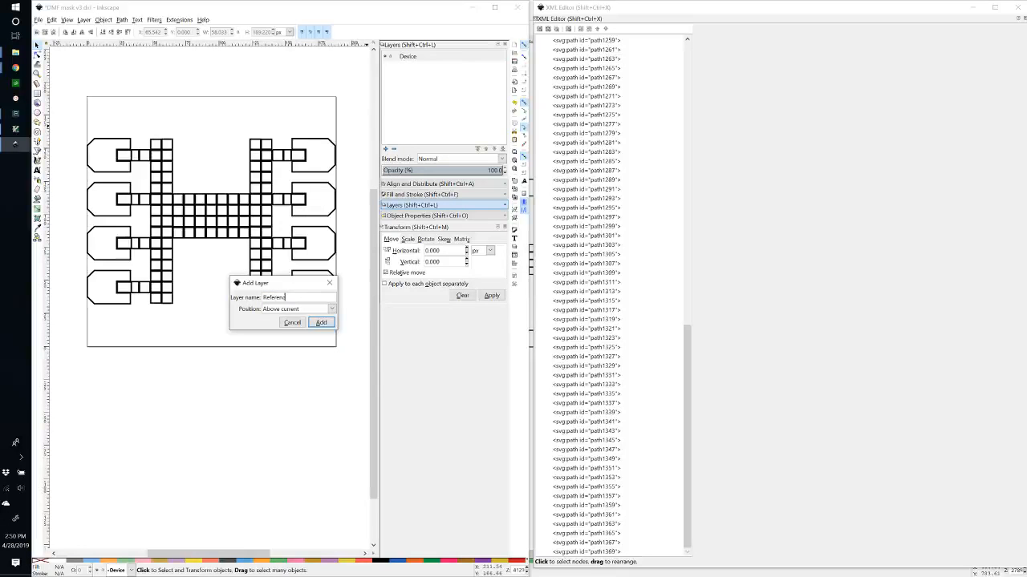
{"action": "type", "text": "e electrodes"}
{"action": "left_click", "coordinate": [321, 322]}
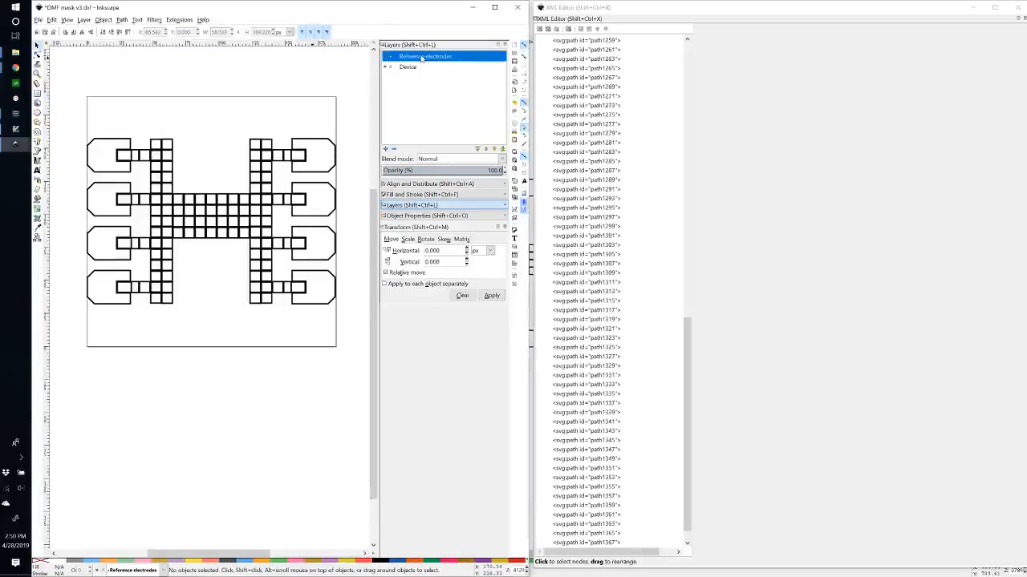
{"action": "left_click", "coordinate": [493, 149]}
- Paste the two cut rectangles in place on the Reference electrodes layer, and inspect the upper rectangle's path data
{"action": "left_click", "coordinate": [426, 67]}
{"action": "key", "text": "ctrl+alt+v"}
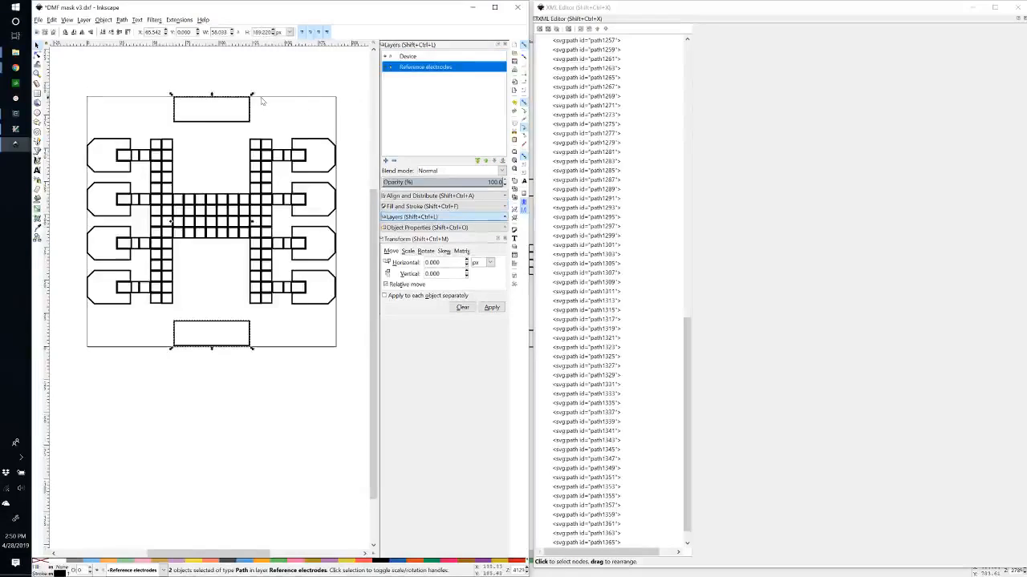
{"action": "left_click", "coordinate": [275, 84]}
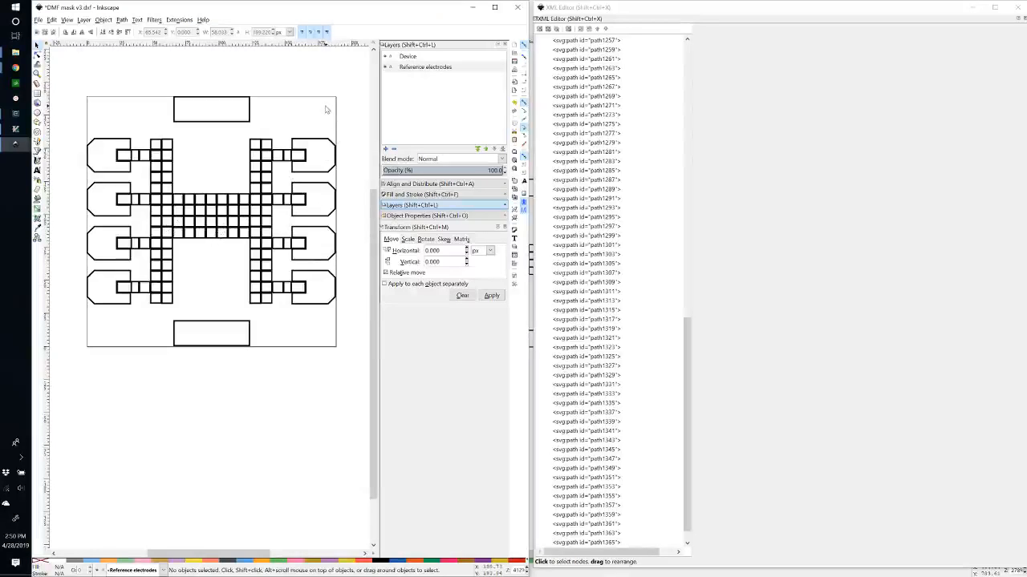
{"action": "left_click", "coordinate": [219, 122]}
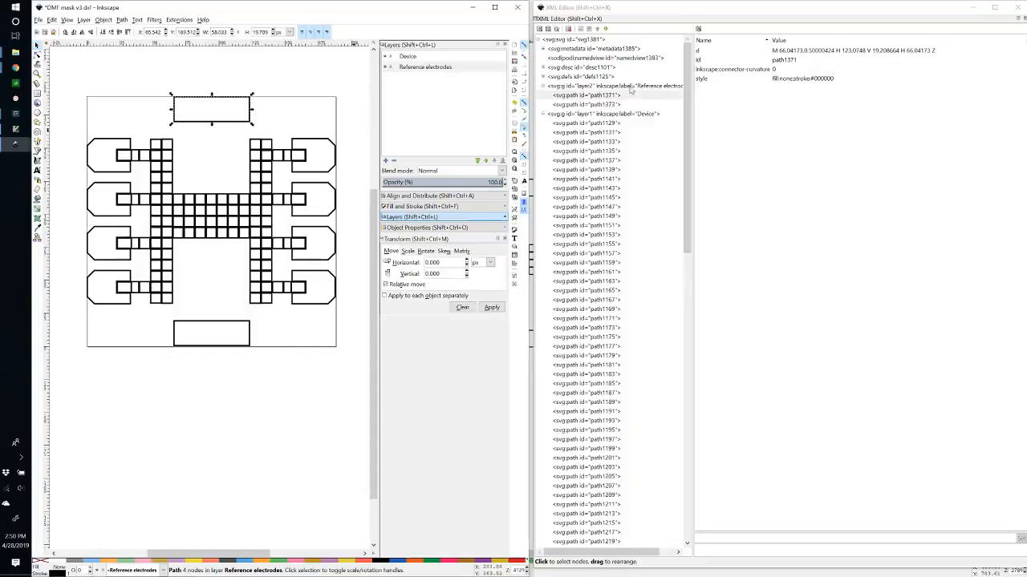
- Remove the translate transform from the Device layer's node by committing an empty transform attribute
{"action": "left_click", "coordinate": [603, 114]}
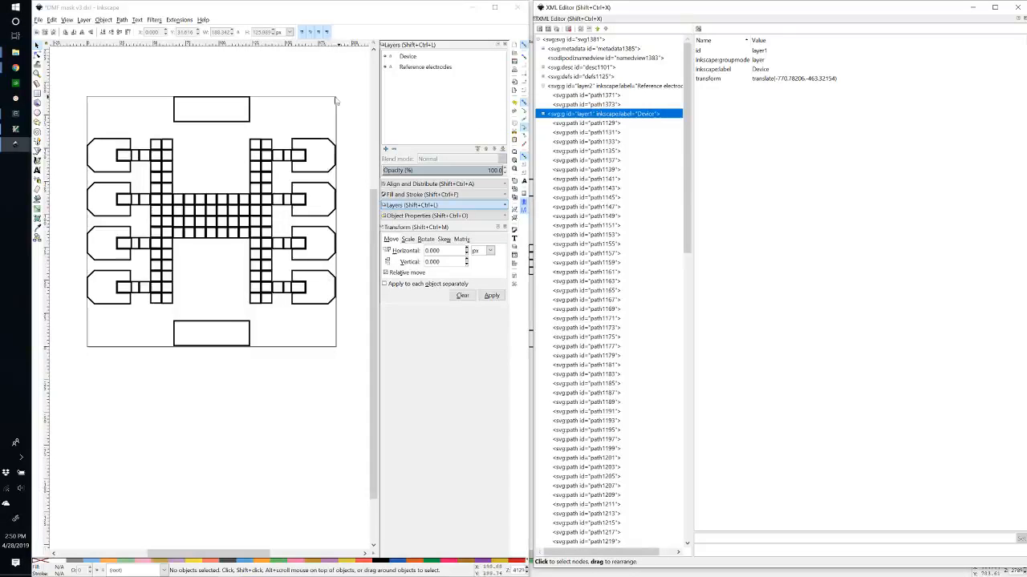
{"action": "left_click", "coordinate": [714, 80]}
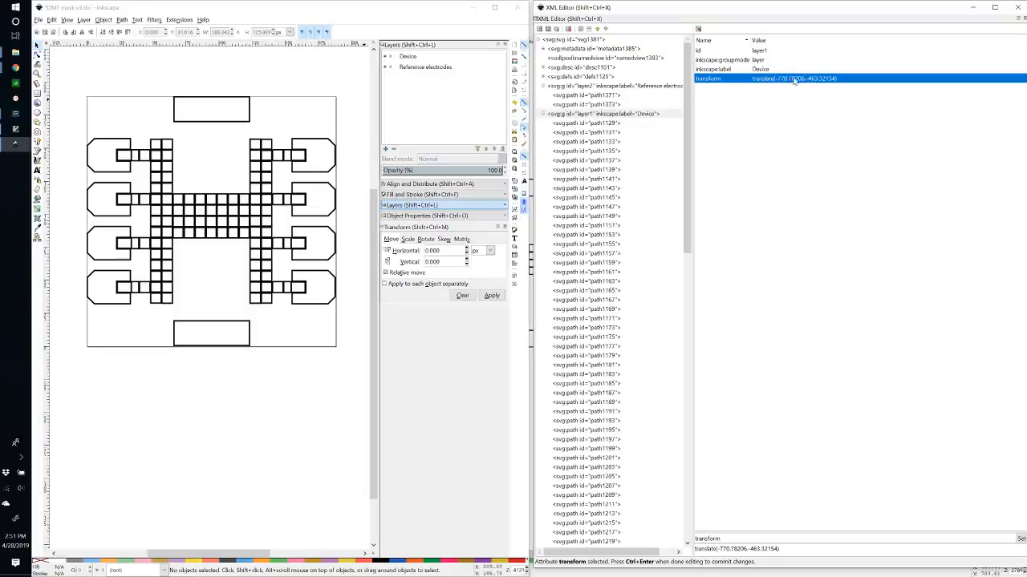
{"action": "left_click", "coordinate": [750, 549]}
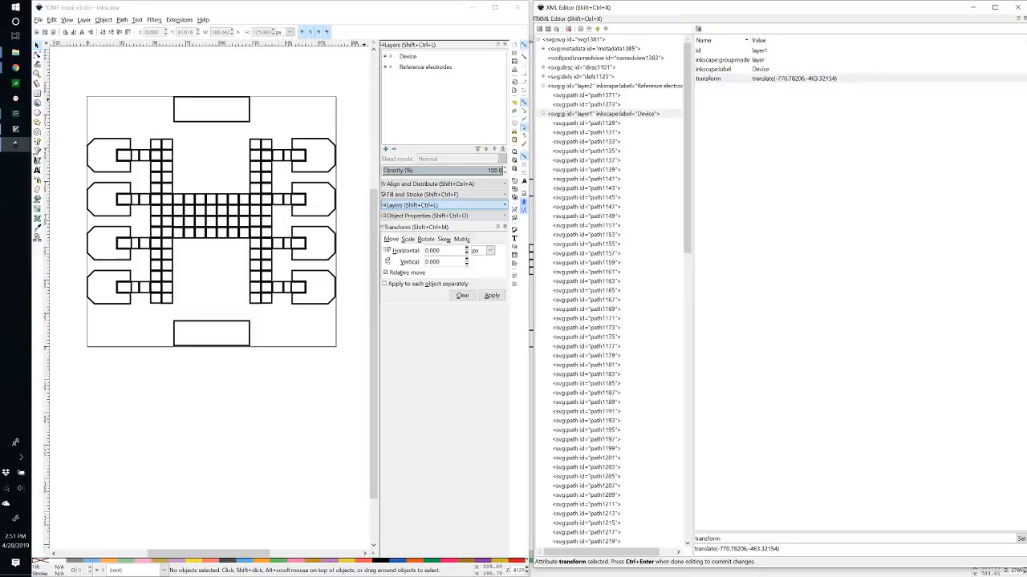
{"action": "left_click_drag", "start_coordinate": [719, 549], "coordinate": [779, 549]}
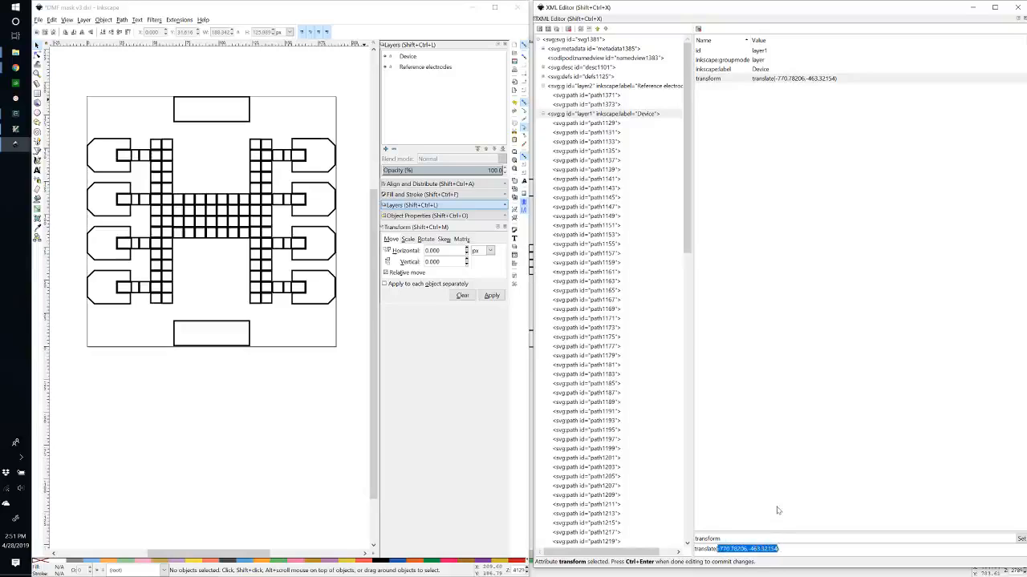
{"action": "key", "text": "BackSpace"}
{"action": "key", "text": "ctrl+a"}
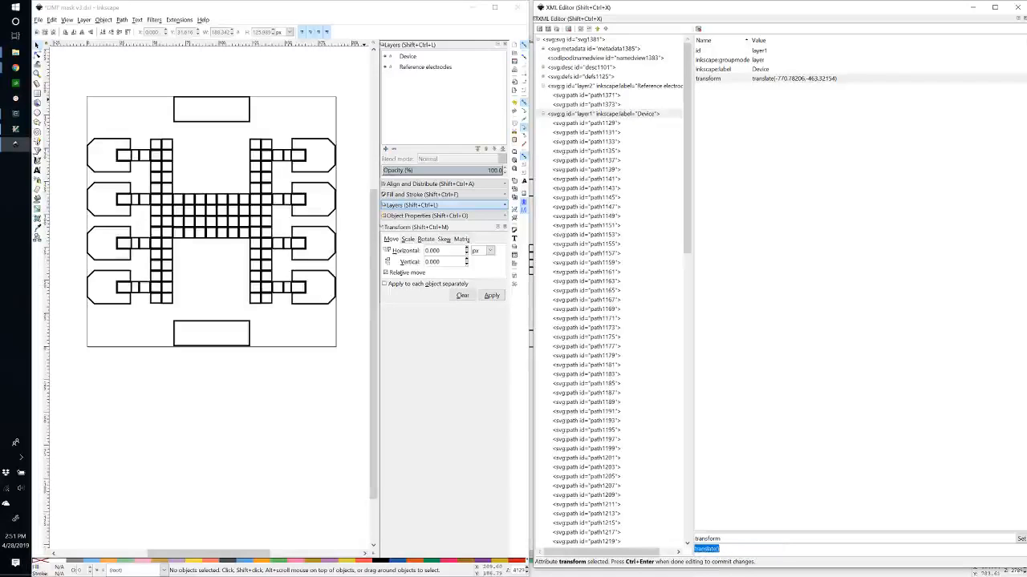
{"action": "key", "text": "BackSpace"}
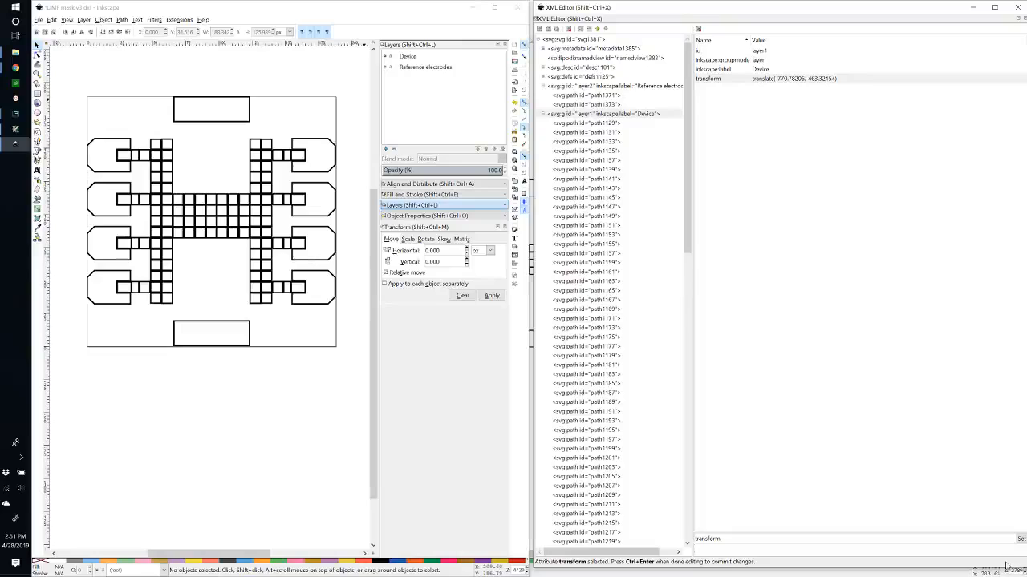
{"action": "left_click", "coordinate": [1021, 539]}
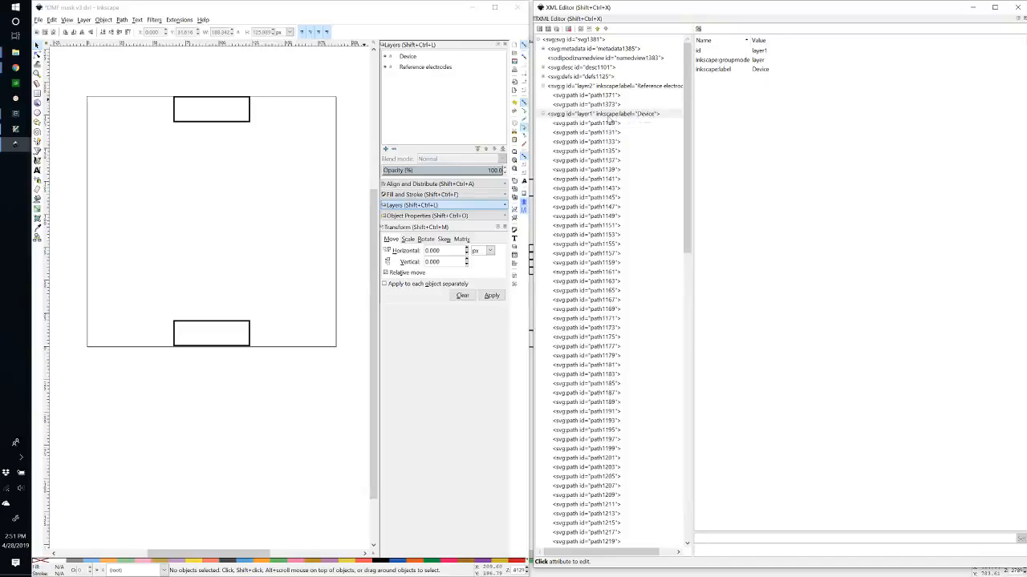
- Select all paths on the Device layer and locate them away from the page
{"action": "left_click", "coordinate": [610, 117]}
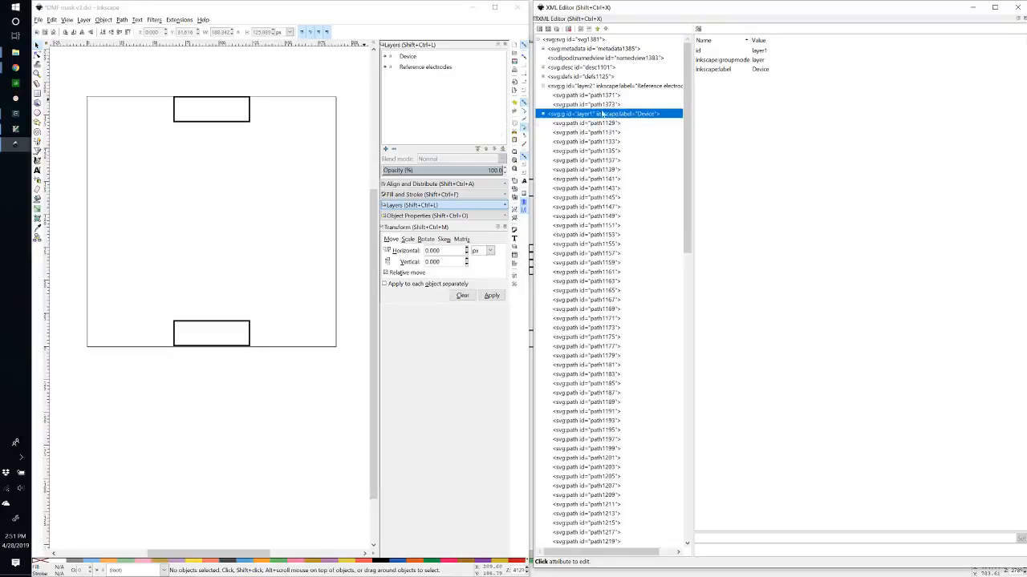
{"action": "left_click", "coordinate": [406, 57]}
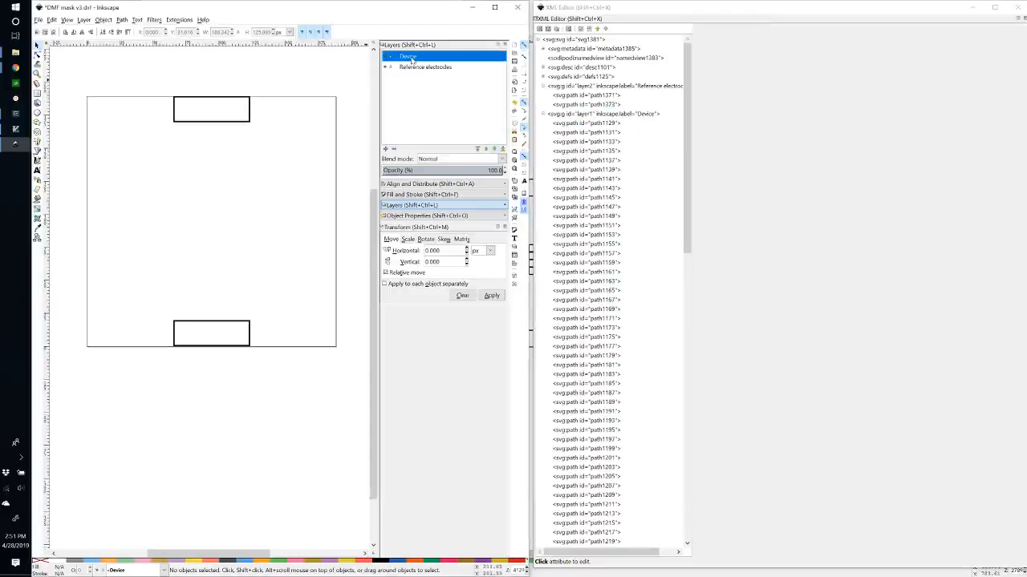
{"action": "key", "text": "ctrl+a"}
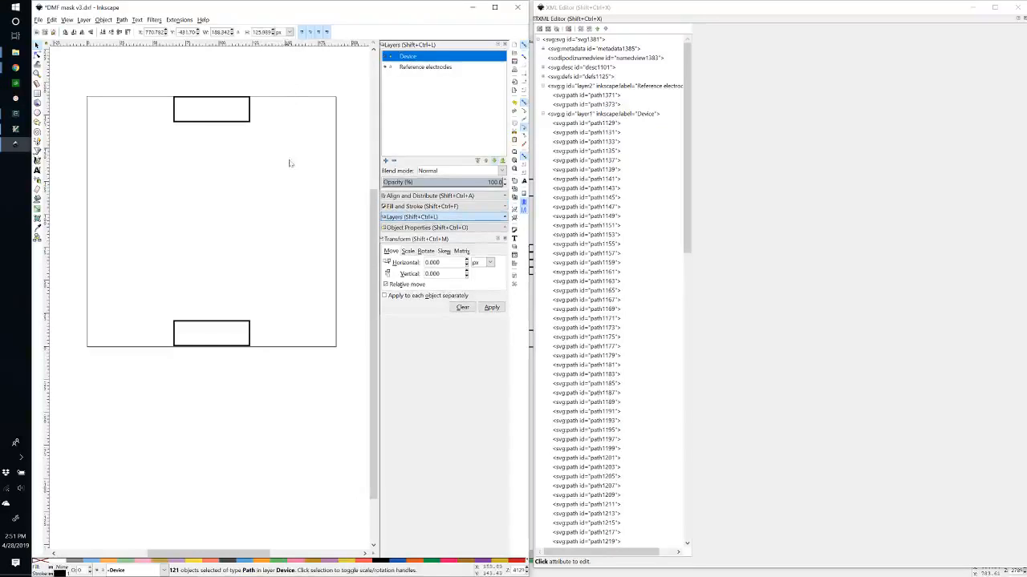
{"action": "key", "text": "4"}
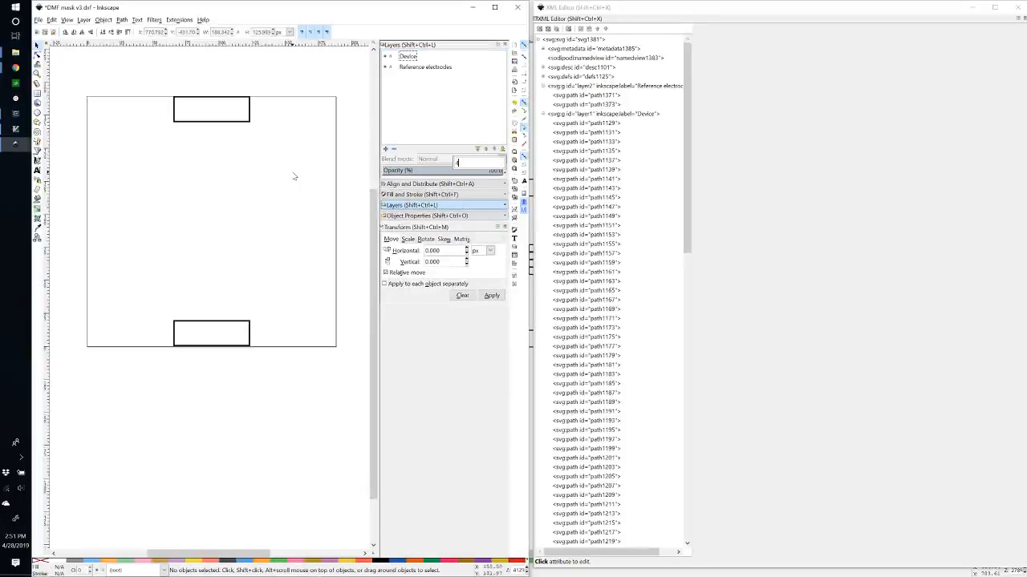
{"action": "left_click", "coordinate": [303, 152]}
{"action": "key", "text": "4"}
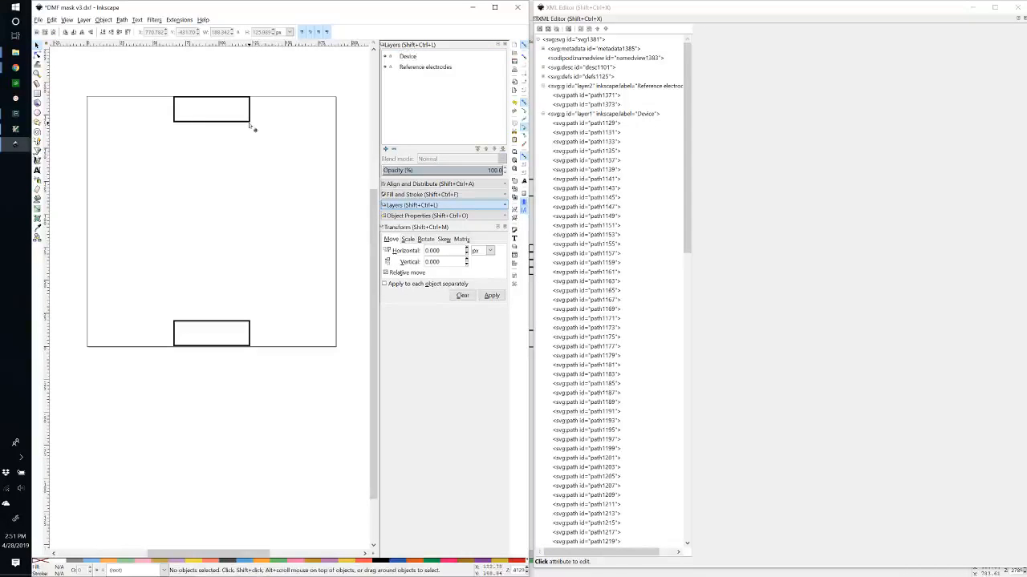
{"action": "left_click", "coordinate": [250, 123]}
{"action": "key", "text": "4"}
{"action": "left_click_drag", "start_coordinate": [261, 326], "coordinate": [370, 444]}
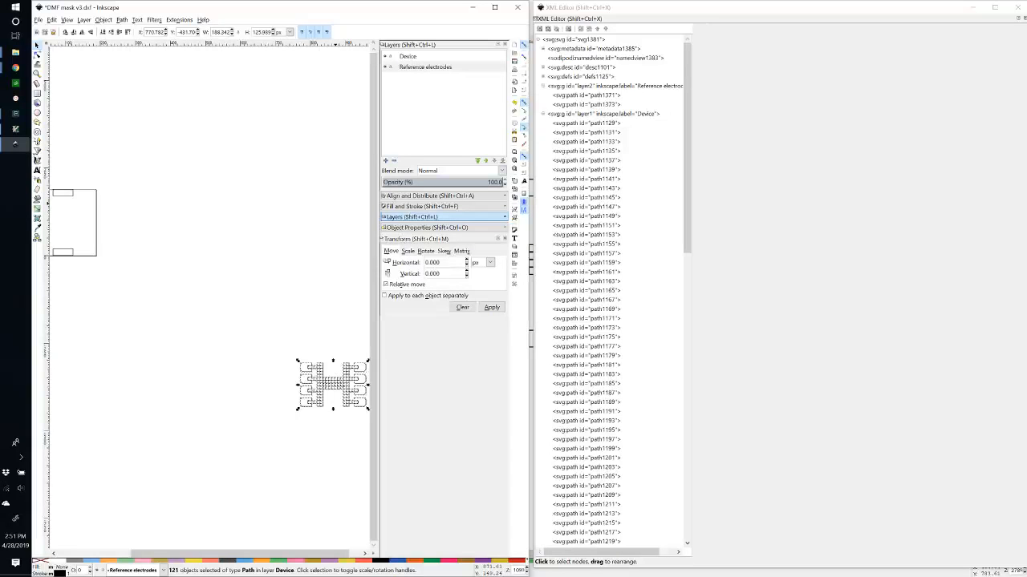
- Set the horizontal relative move for the selected Device paths to -770.782 px
{"action": "left_click_drag", "start_coordinate": [439, 262], "coordinate": [416, 262]}
{"action": "type", "text": "206,-463.32154"}
{"action": "key", "text": "shift+Left"}
{"action": "key", "text": "shift+Left"}
{"action": "key", "text": "shift+Left"}
{"action": "key", "text": "shift+Left"}
{"action": "key", "text": "shift+Left"}
{"action": "key", "text": "shift+Left"}
{"action": "key", "text": "shift+Left"}
{"action": "key", "text": "shift+Left"}
{"action": "key", "text": "shift+Left"}
{"action": "key", "text": "BackSpace"}
- Set the vertical relative move to 463.322 px and apply the move to the selected Device paths
{"action": "left_click_drag", "start_coordinate": [440, 274], "coordinate": [402, 274]}
{"action": "type", "text": "-463.32154"}
{"action": "key", "text": "Delete"}
{"action": "type", "text": "-"}
{"action": "left_click_drag", "start_coordinate": [426, 273], "coordinate": [431, 274]}
{"action": "key", "text": "Delete"}
{"action": "key", "text": "BackSpace"}
{"action": "key", "text": "ctrl+z"}
{"action": "key", "text": "ctrl+y"}
{"action": "mouse_move", "coordinate": [443, 274]}
{"action": "left_mouse_down"}
{"action": "mouse_move", "coordinate": [423, 274]}
{"action": "mouse_move", "coordinate": [456, 274]}
{"action": "mouse_move", "coordinate": [431, 274]}
{"action": "left_mouse_up"}
{"action": "type", "text": "-463.32154"}
{"action": "key", "text": "BackSpace"}
{"action": "left_click", "coordinate": [495, 311]}
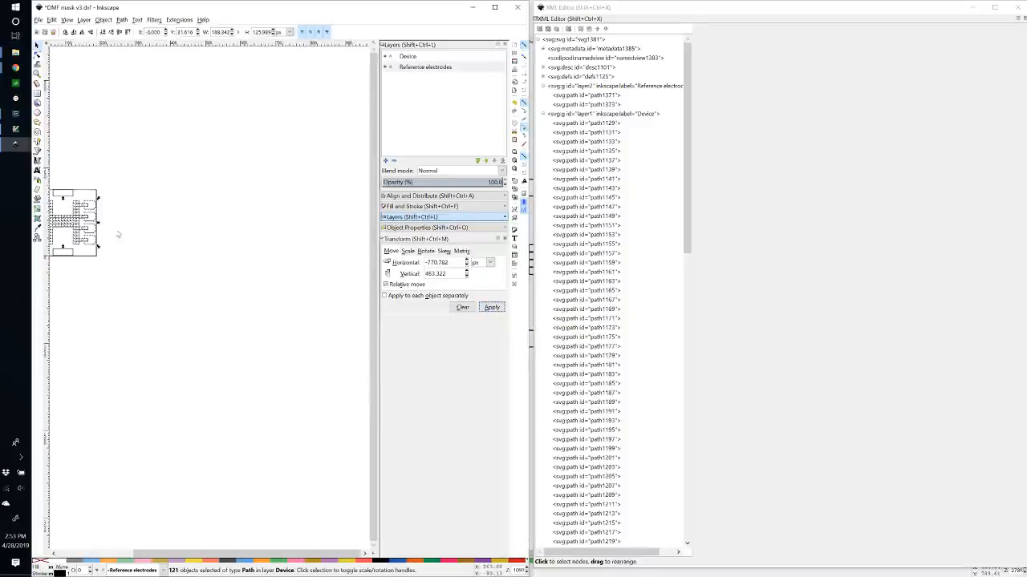
- Check the electrode array's placement on the page and inspect the Device layer node and its paths for transform attributes
{"action": "left_click", "coordinate": [109, 271]}
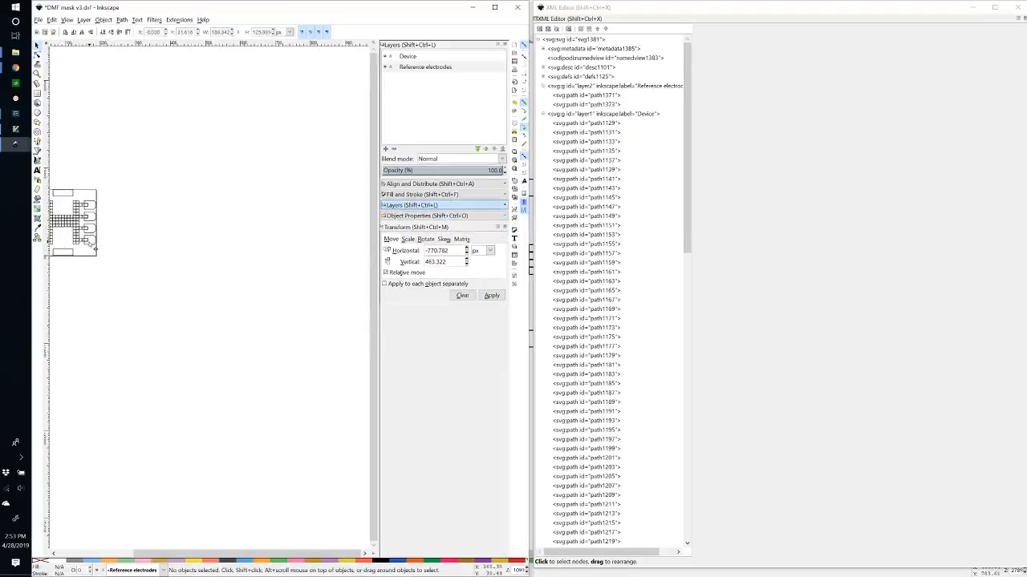
{"action": "key", "text": "5"}
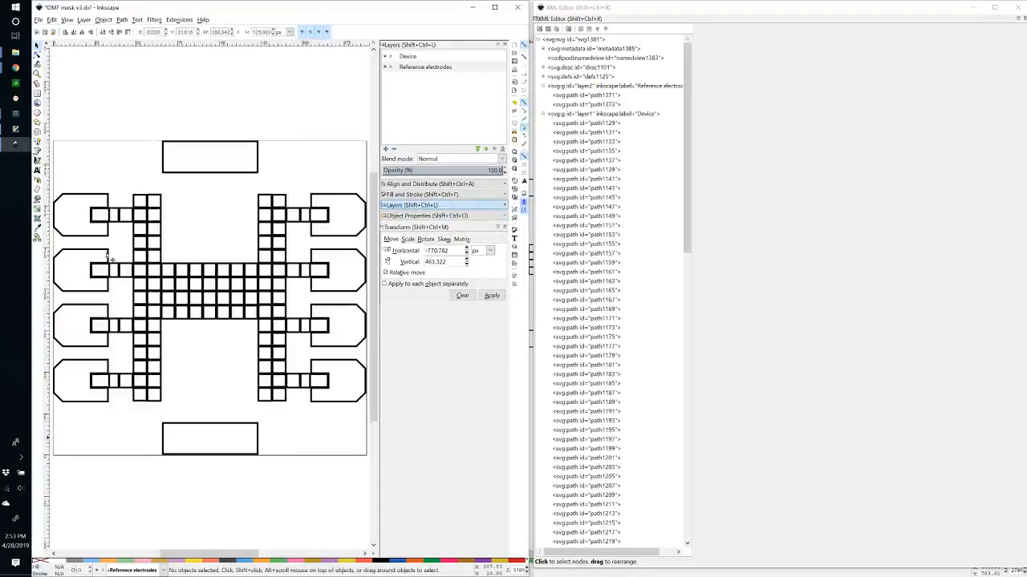
{"action": "left_click", "coordinate": [161, 214]}
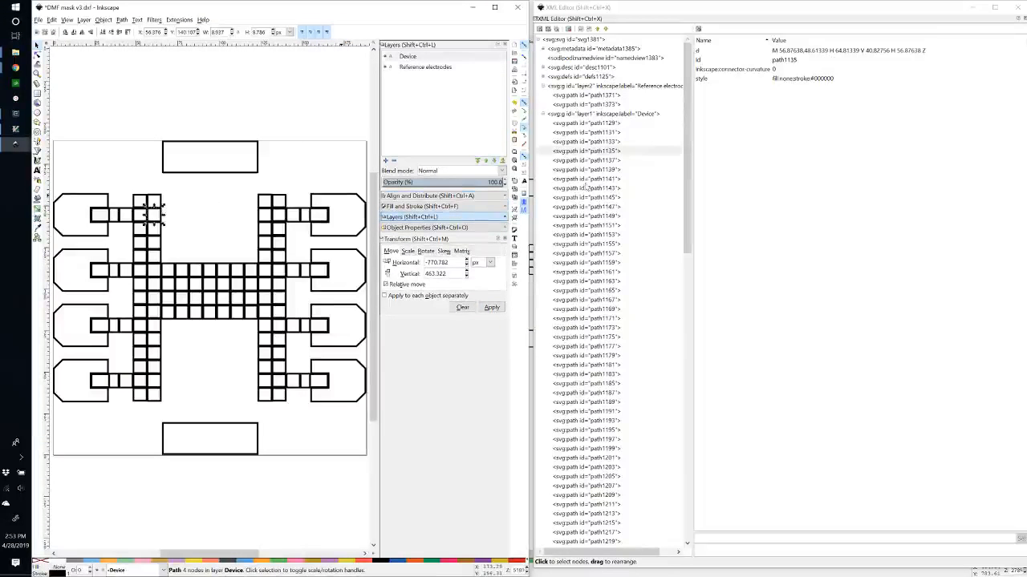
{"action": "left_click", "coordinate": [616, 114]}
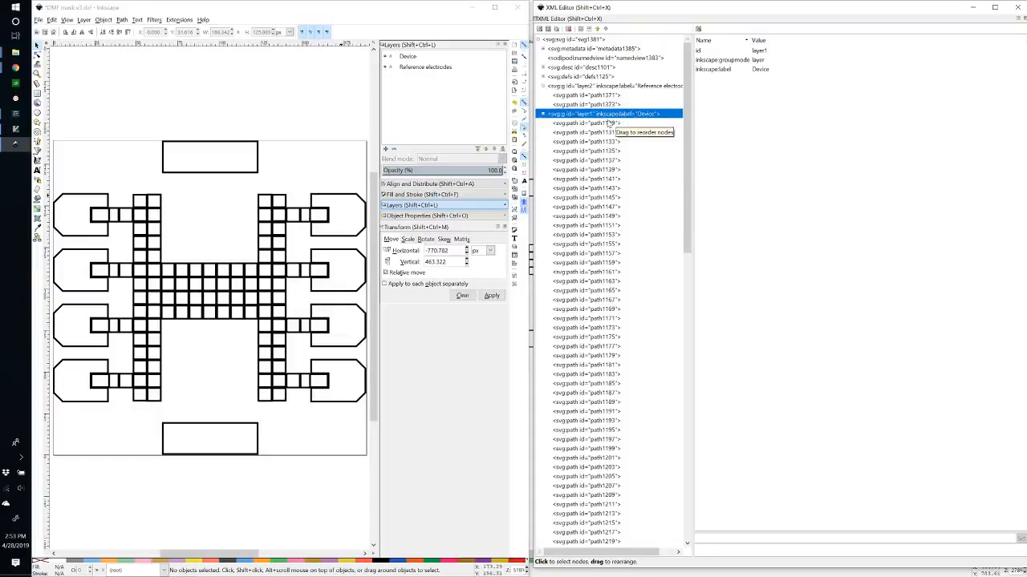
{"action": "left_click", "coordinate": [595, 124]}
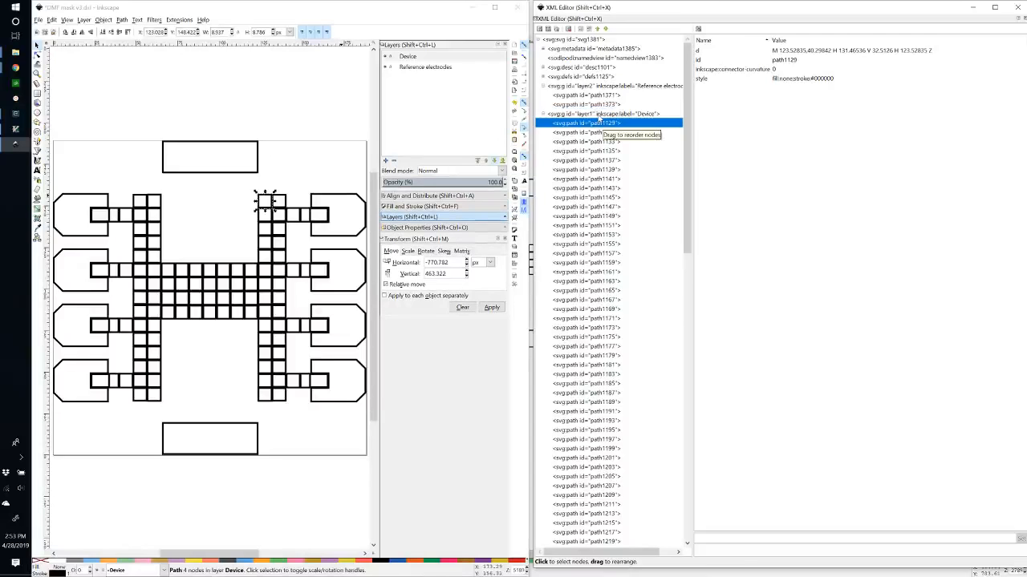
{"action": "left_click", "coordinate": [596, 115]}
{"action": "left_click", "coordinate": [271, 141]}
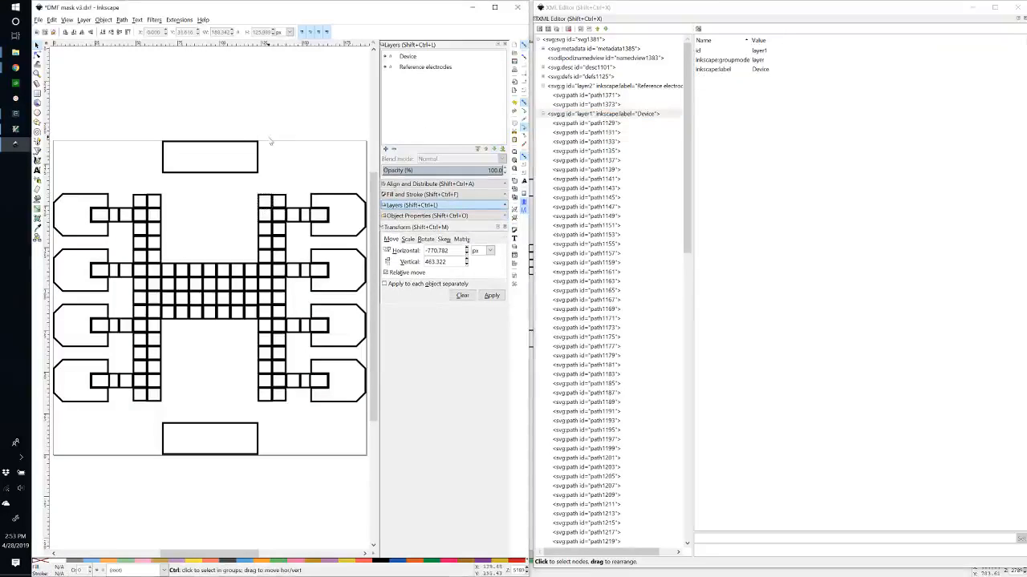
- Save the drawing in the Downloads folder as the Inkscape SVG file "DMF mask v3.svg"
{"action": "key", "text": "ctrl+s"}
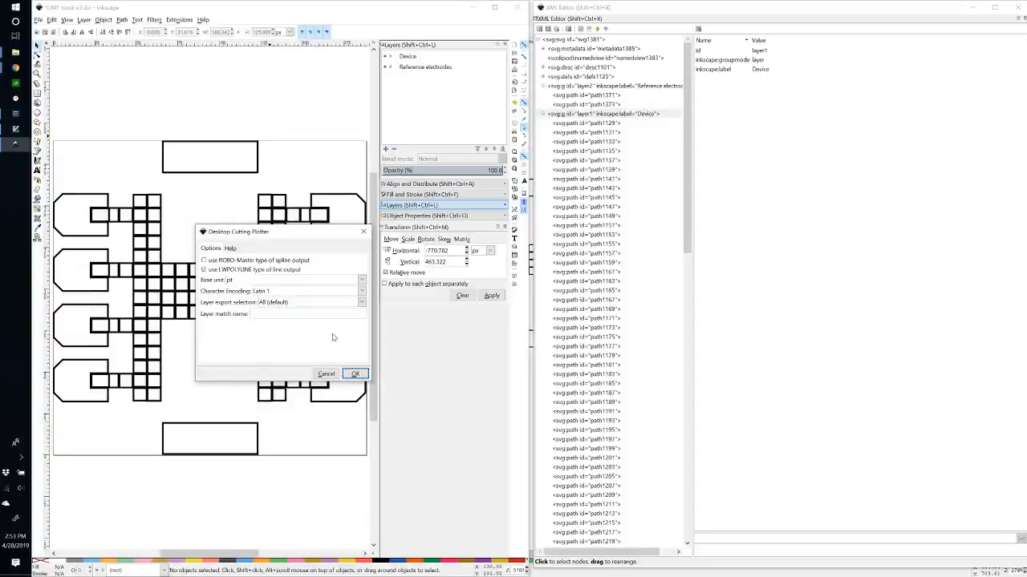
{"action": "left_click", "coordinate": [325, 373]}
{"action": "left_click", "coordinate": [38, 19]}
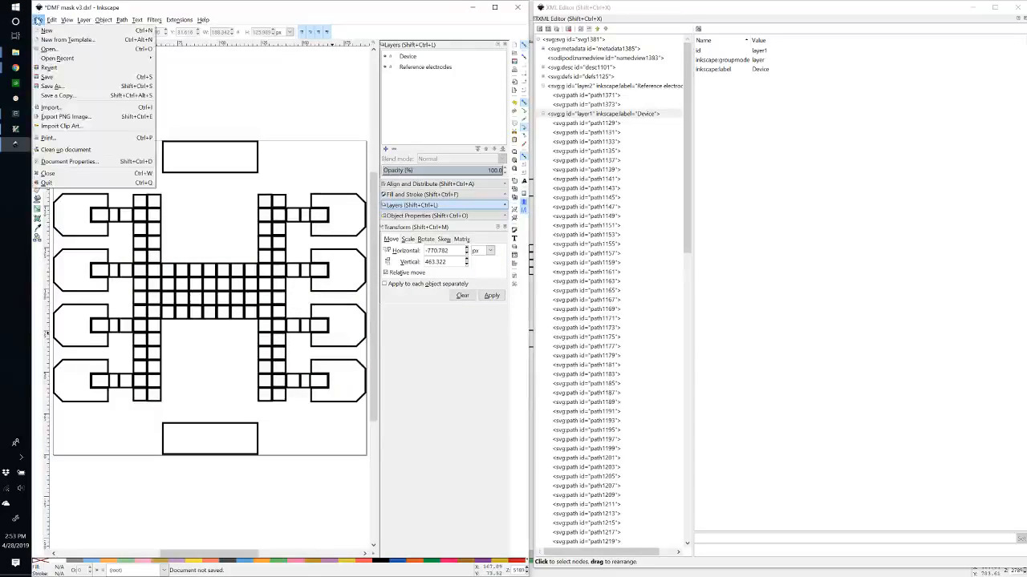
{"action": "left_click", "coordinate": [72, 87]}
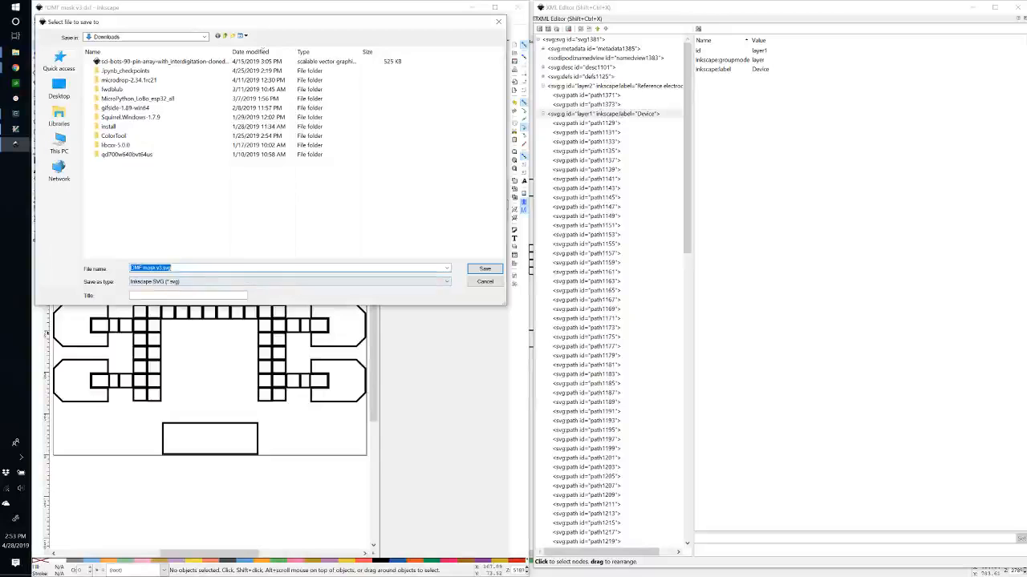
{"action": "left_click", "coordinate": [486, 270]}
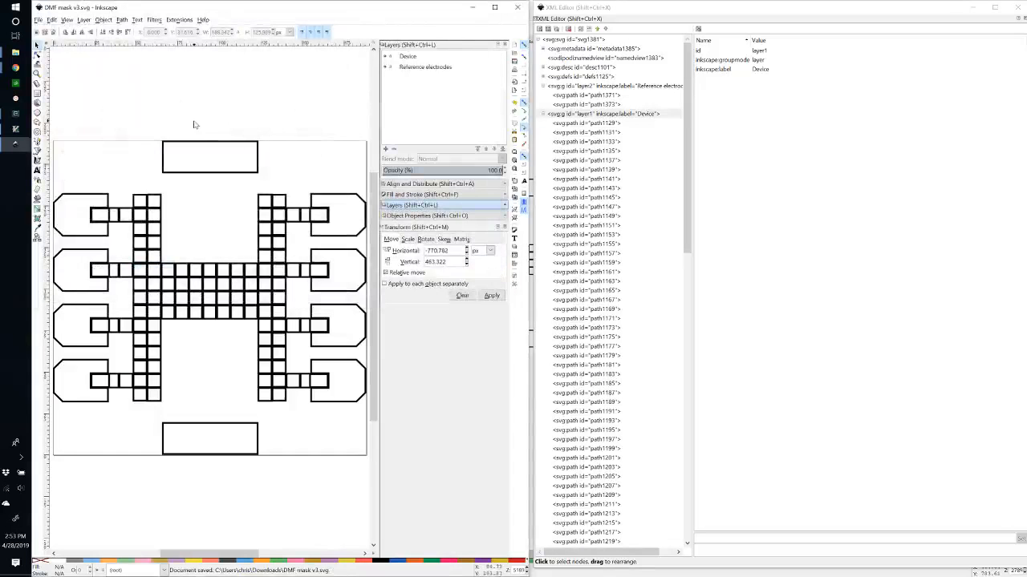
- Switch to the PowerShell terminal, open a new session and activate the conda environment db-dev2
{"action": "key", "text": "alt+Tab"}
{"action": "key", "text": "alt+Tab"}
{"action": "key", "text": "alt+Tab"}
{"action": "key", "text": "ctrl+t"}
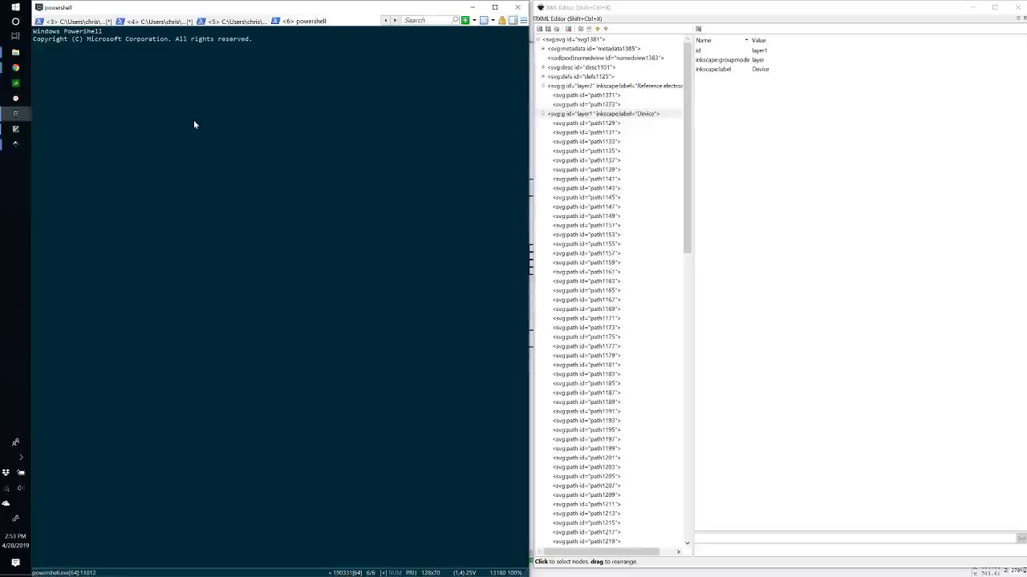
{"action": "type", "text": "conda activate db-dev2"}
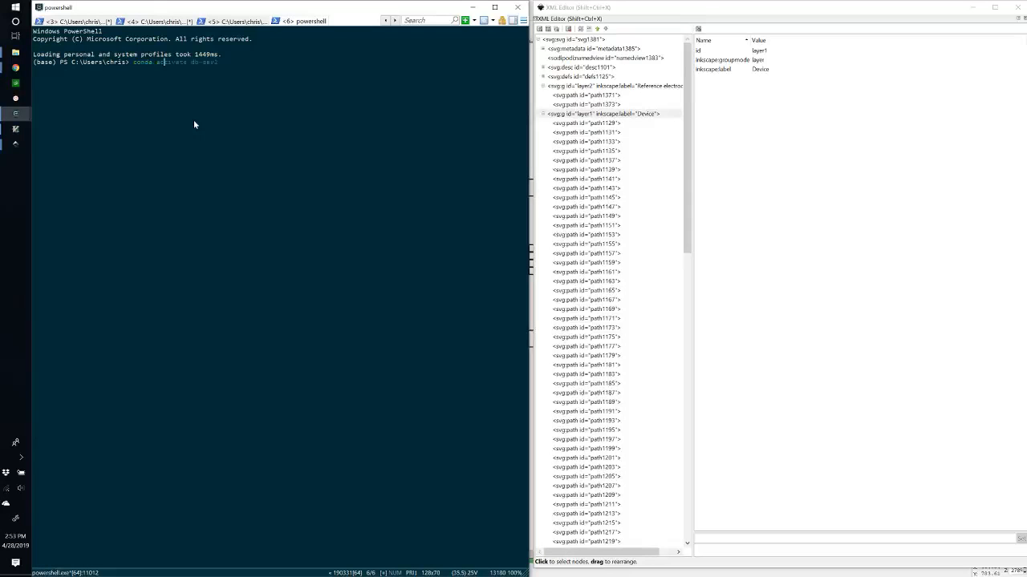
{"action": "key", "text": "Return"}
- Go to the microdrop folder in the GitHub directory, launch MicroDrop with "python -m microdrop" and dismiss the startup error
{"action": "type", "text": "go git"}
{"action": "key", "text": "Return"}
{"action": "type", "text": "cd .\\microdrop\\"}
{"action": "key", "text": "Return"}
{"action": "type", "text": "python -m mi"}
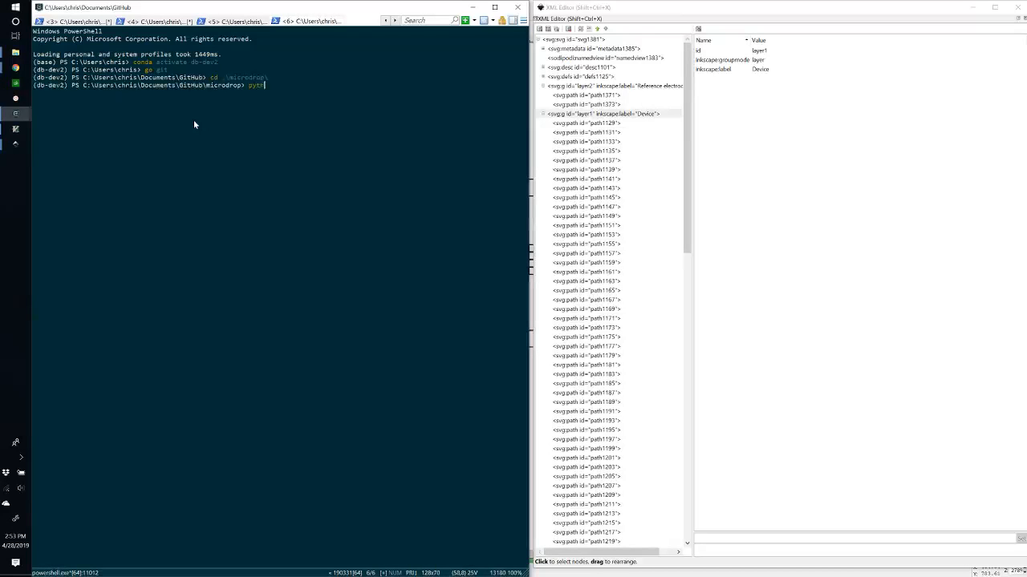
{"action": "type", "text": "drop"}
{"action": "key", "text": "Return"}
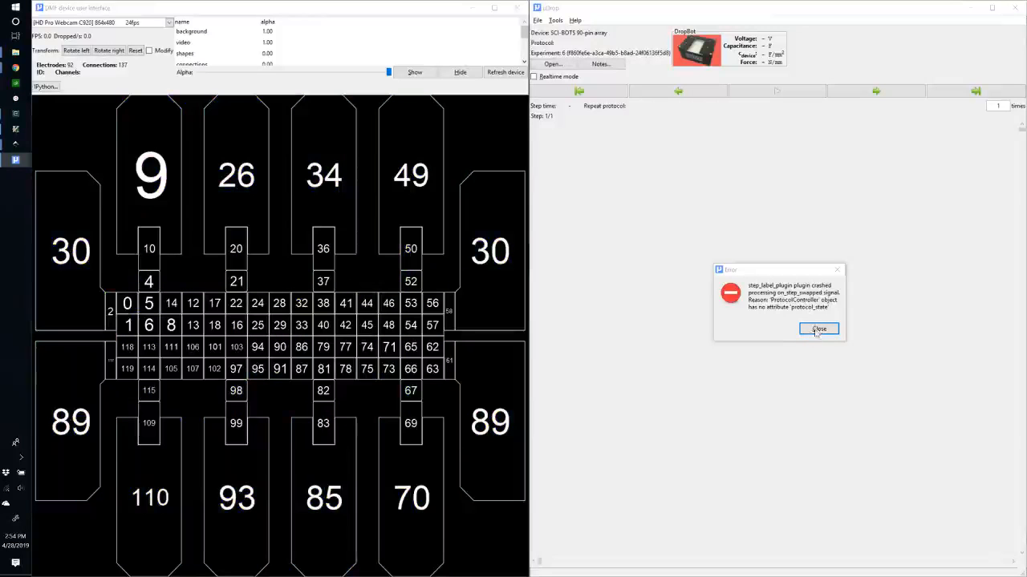
{"action": "left_click", "coordinate": [818, 329]}
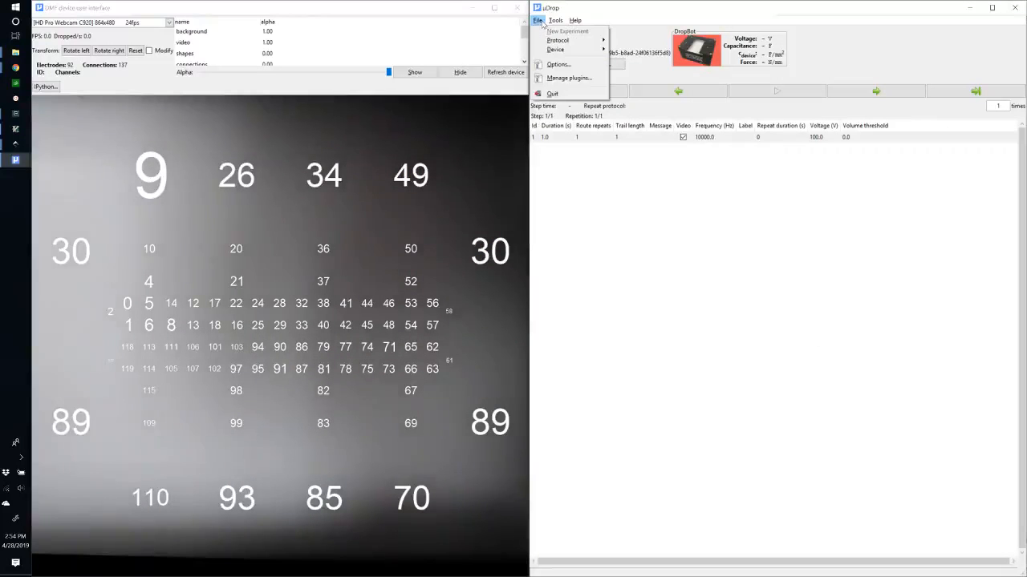
- Load "DMF mask v3.svg" from the Downloads folder as the device and expand the import details before accepting
{"action": "left_click", "coordinate": [537, 20]}
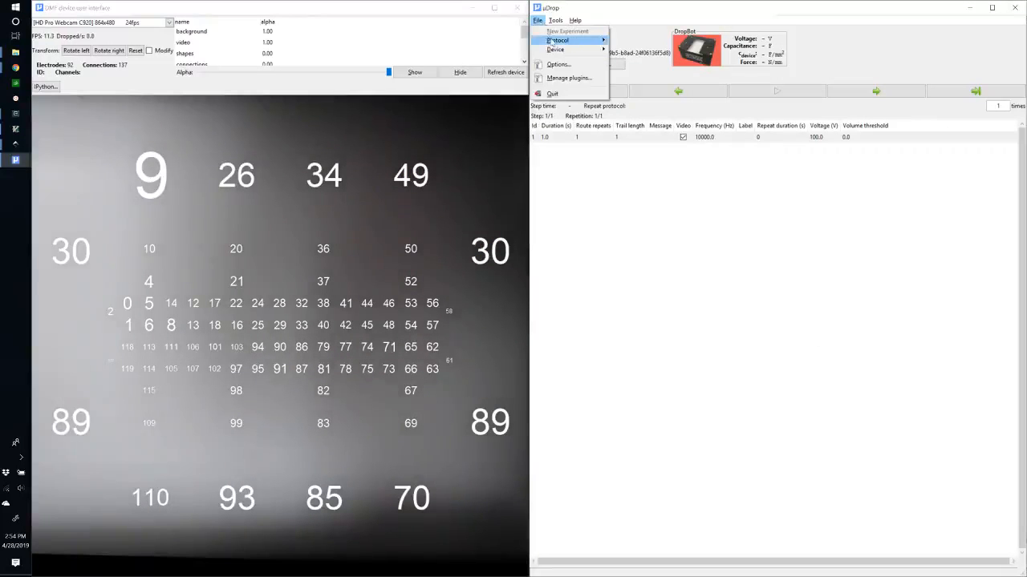
{"action": "mouse_move", "coordinate": [561, 49]}
{"action": "left_click", "coordinate": [638, 65]}
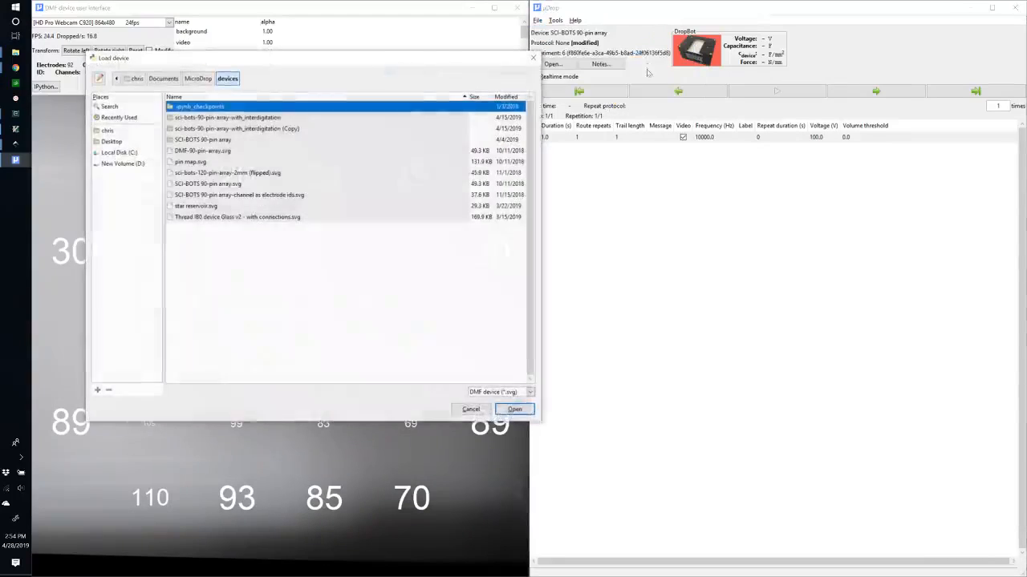
{"action": "left_click", "coordinate": [136, 78]}
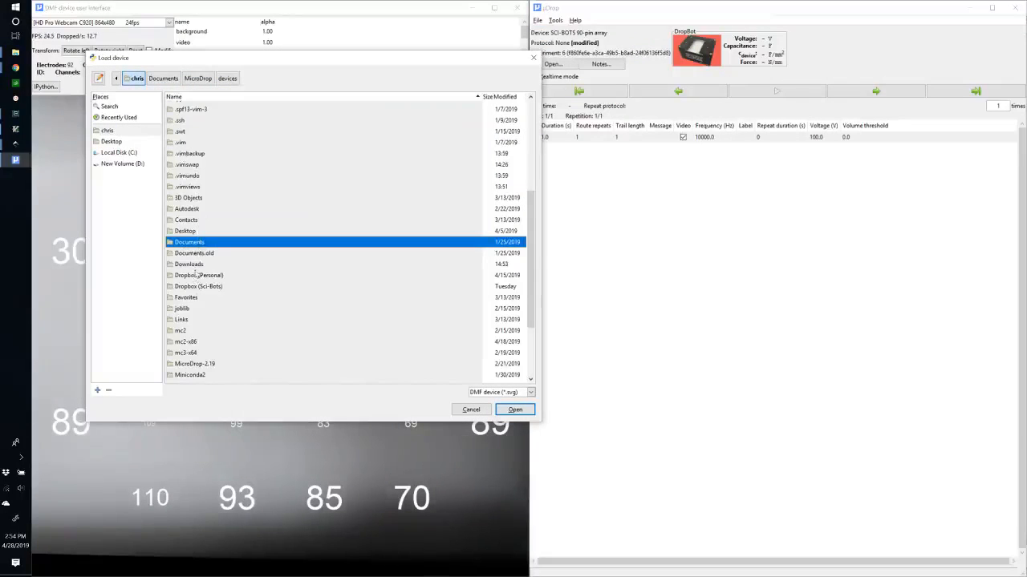
{"action": "double_click", "coordinate": [197, 265]}
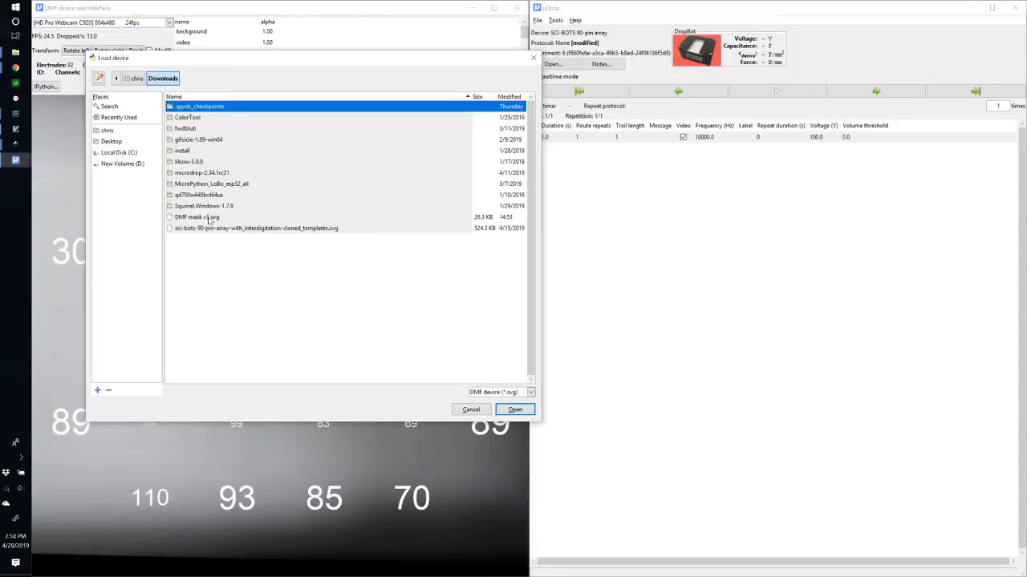
{"action": "left_click", "coordinate": [210, 218]}
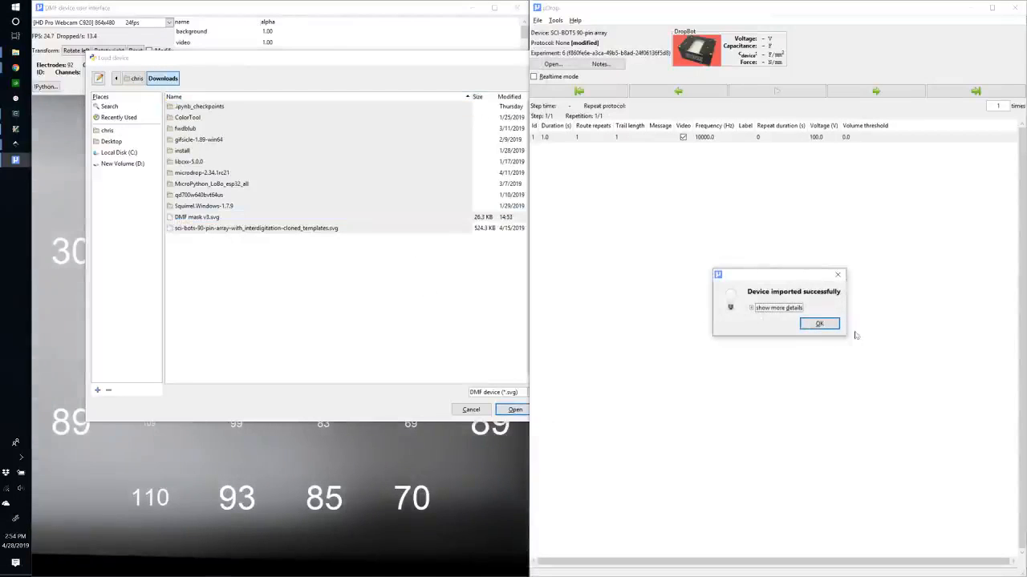
{"action": "left_click", "coordinate": [751, 309]}
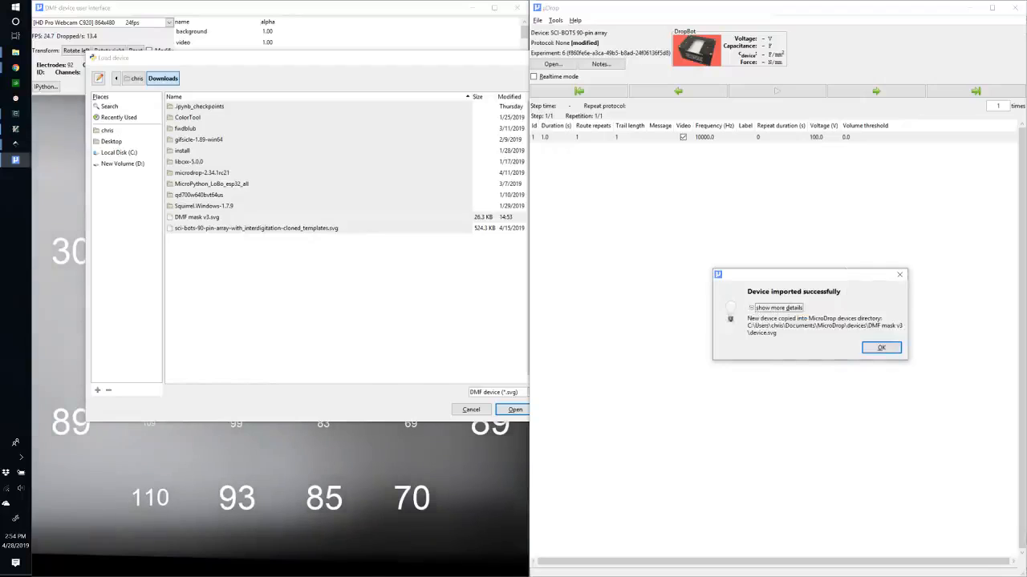
{"action": "left_click", "coordinate": [876, 348]}
{"action": "left_click", "coordinate": [815, 330]}
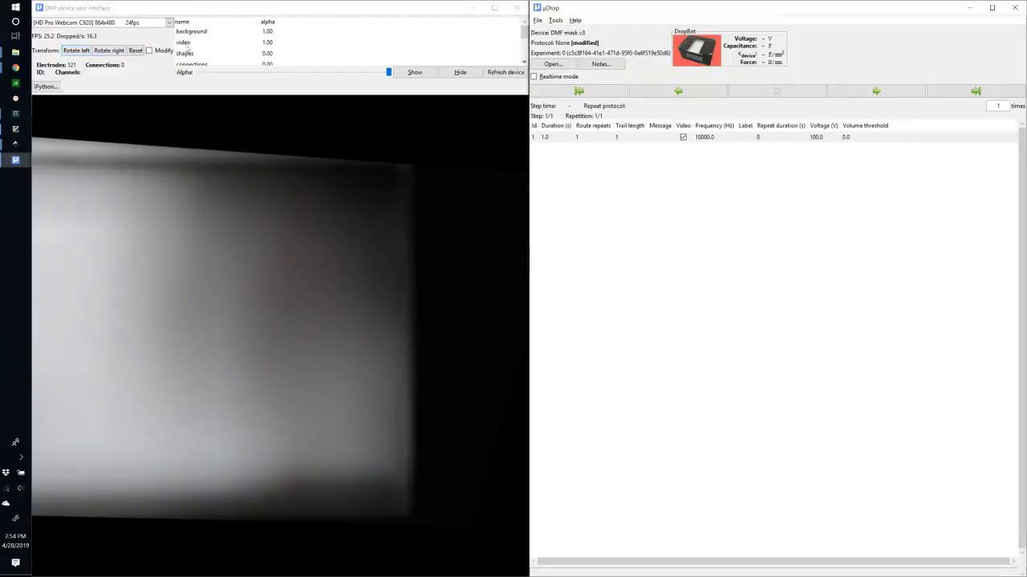
- Show the device's shapes layer and set the video source to None
{"action": "left_click", "coordinate": [187, 53]}
{"action": "left_click", "coordinate": [414, 72]}
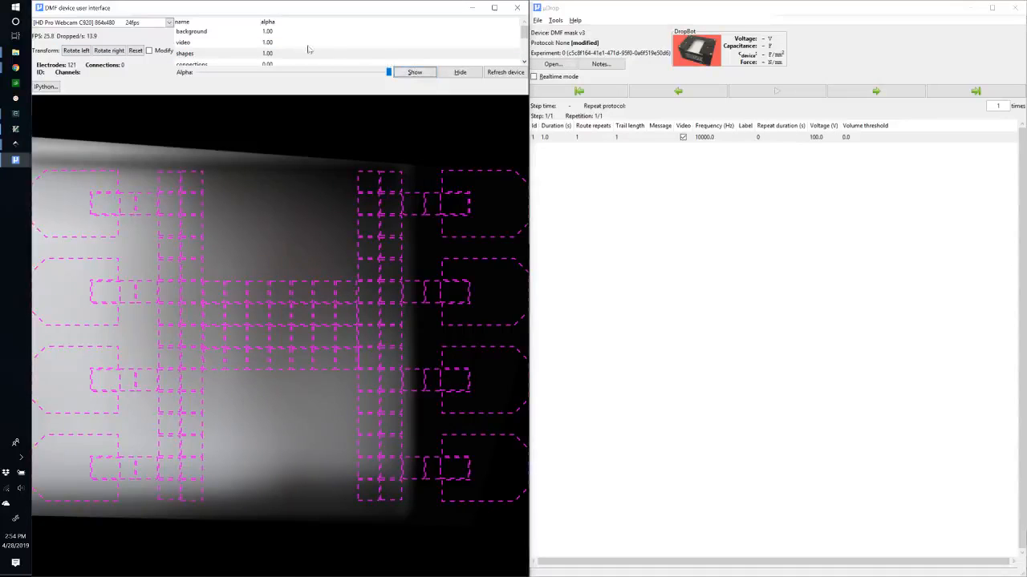
{"action": "left_click", "coordinate": [165, 23]}
{"action": "left_click", "coordinate": [48, 32]}
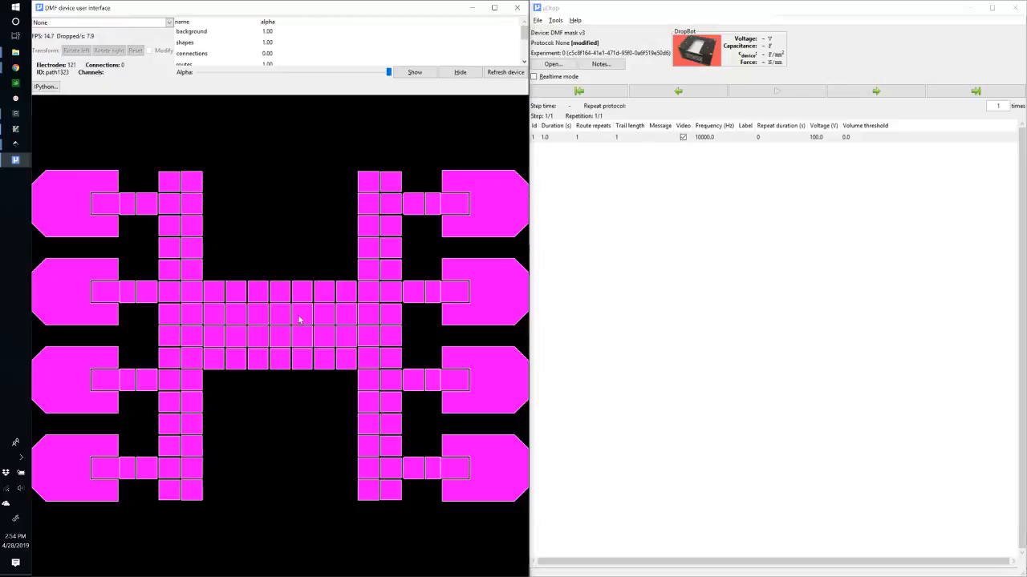
- Assign channel 0 to the upper-left reservoir electrode
{"action": "right_click", "coordinate": [65, 199]}
{"action": "mouse_move", "coordinate": [122, 252]}
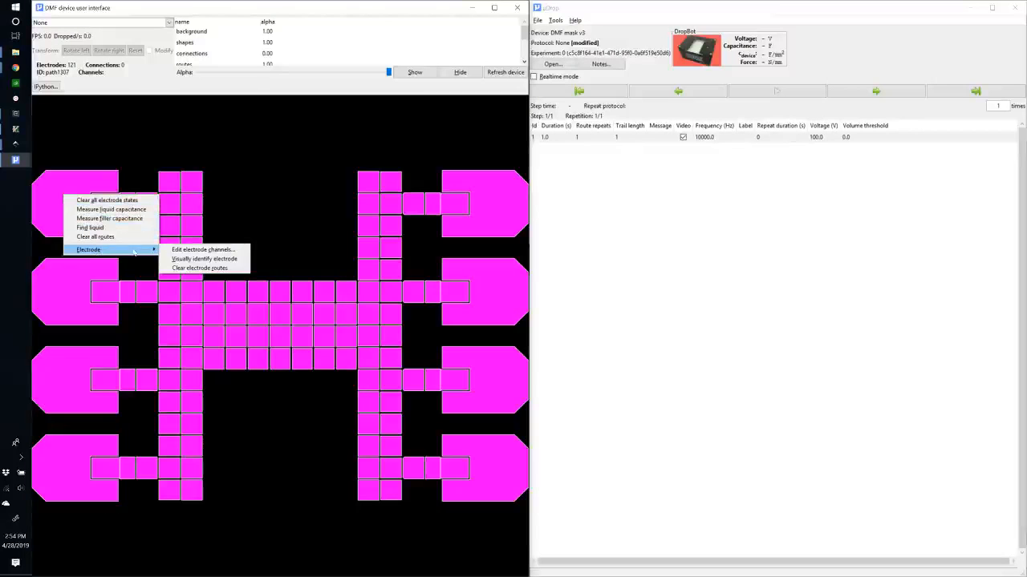
{"action": "left_click", "coordinate": [196, 251]}
{"action": "type", "text": "0"}
{"action": "left_click", "coordinate": [777, 328]}
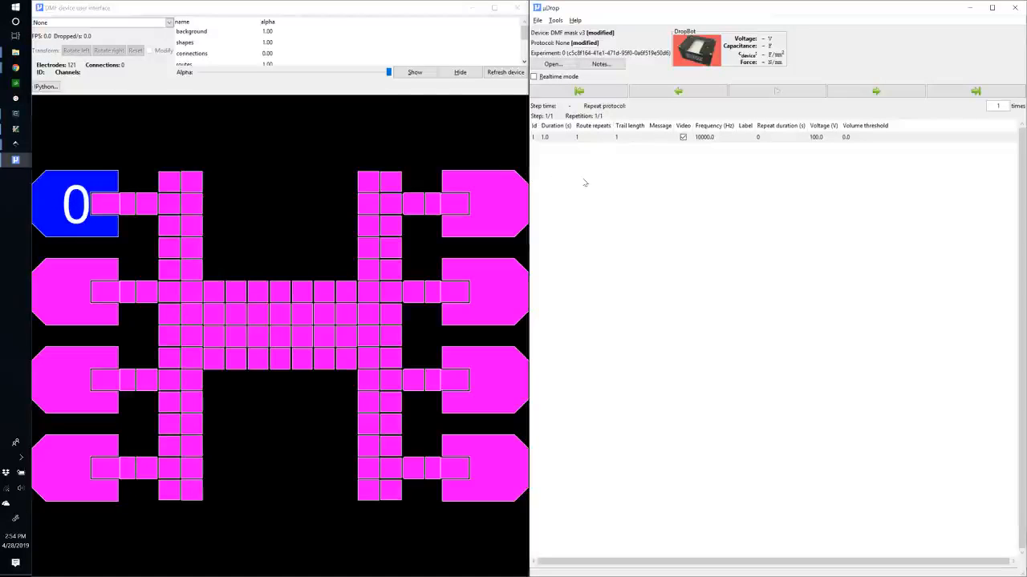
{"action": "key", "text": "alt+Tab"}
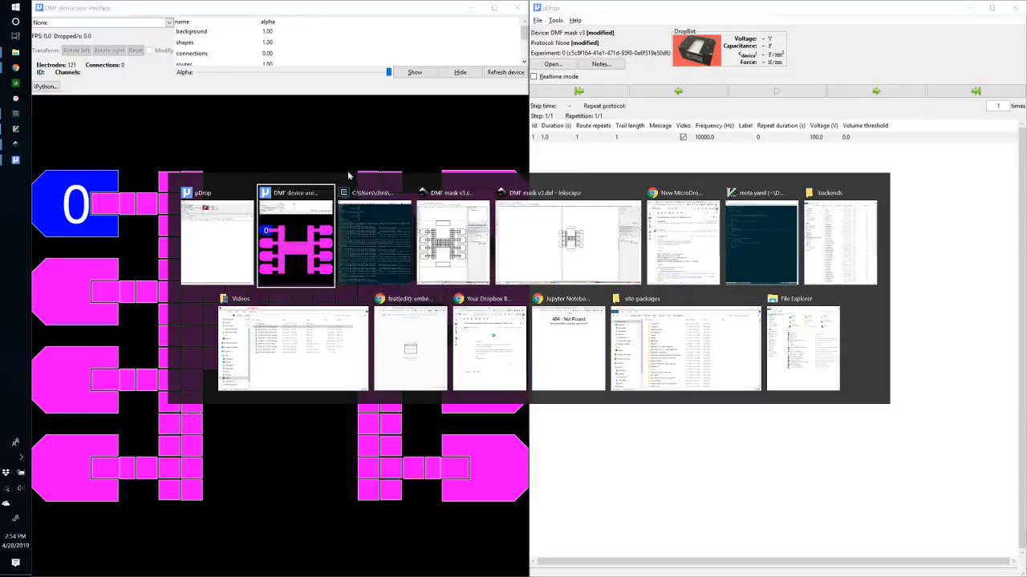
{"action": "left_click", "coordinate": [19, 458]}
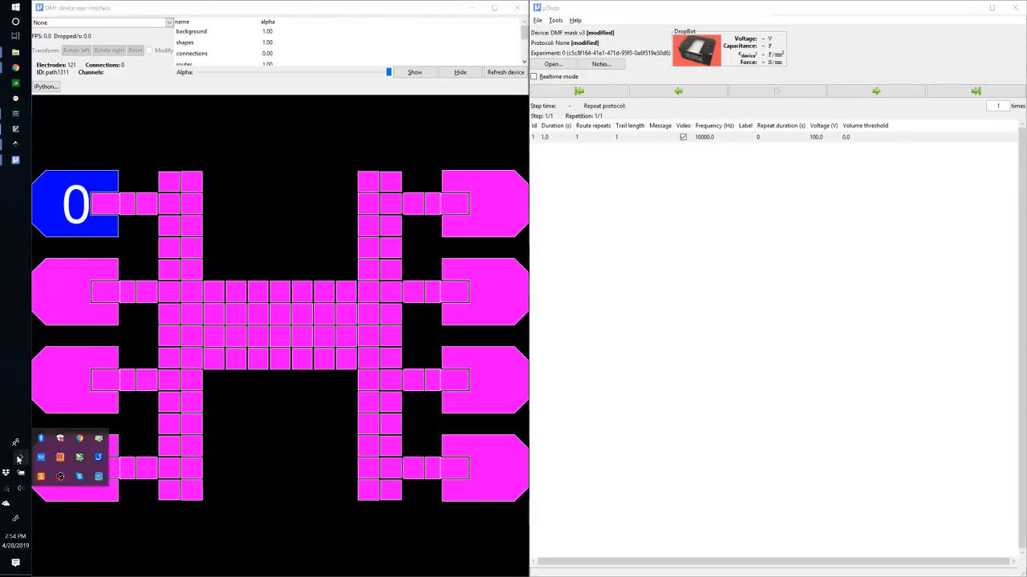
{"action": "left_click", "coordinate": [60, 474]}
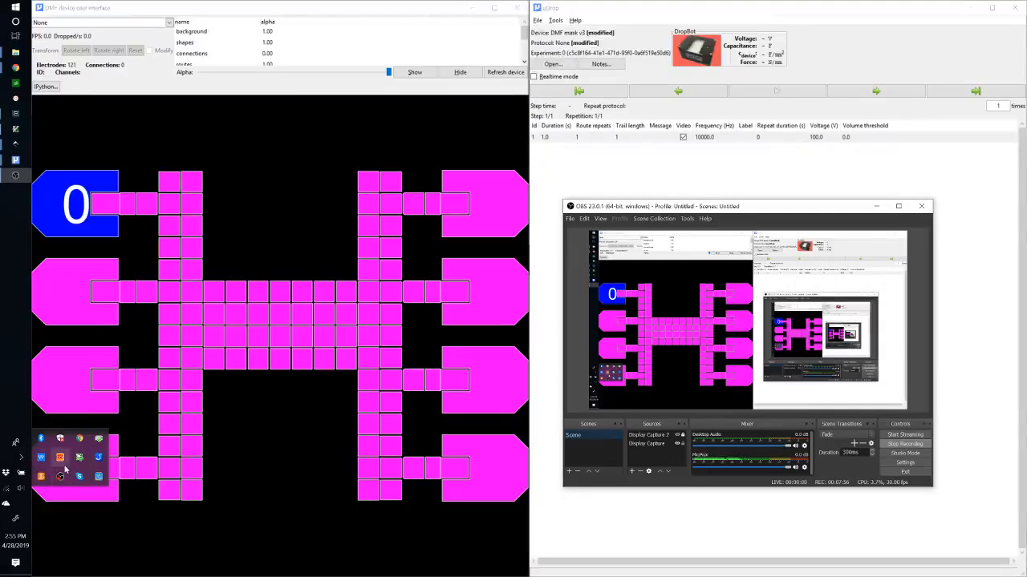